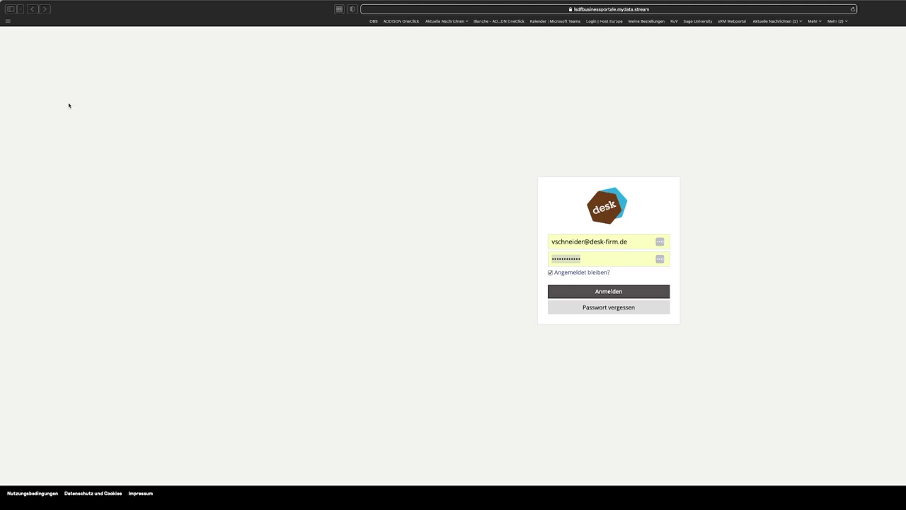
Step: Sign in to the portal with the prefilled credentials and open the Adressen list under Vertriebscockpit 365
click(587, 295)
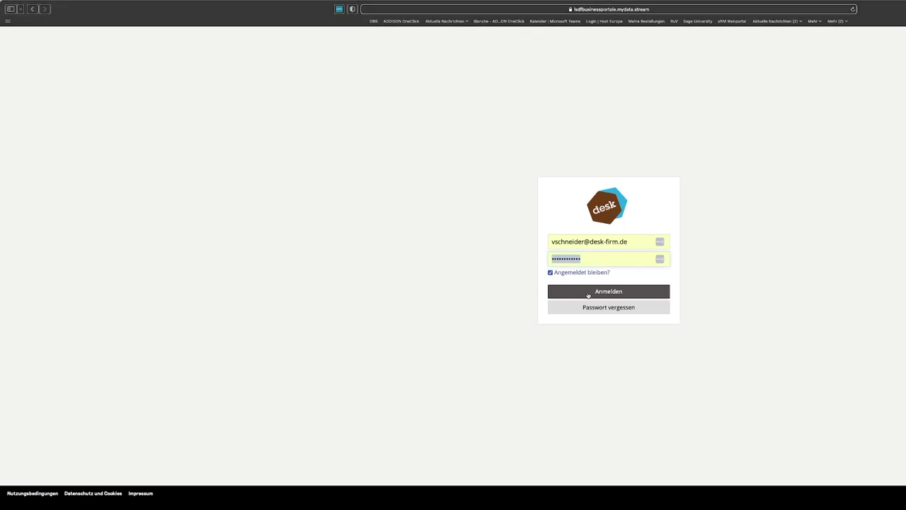
click(588, 291)
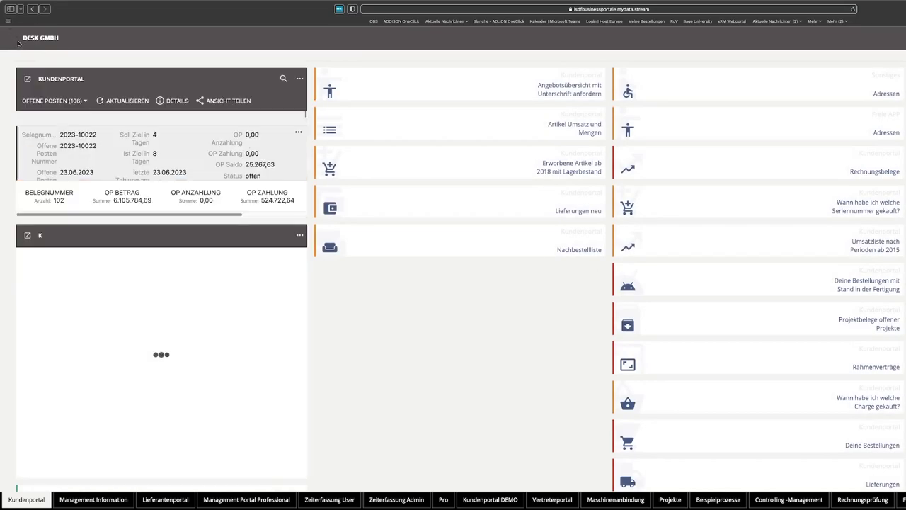
click(15, 40)
scroll(92, 253, down, 10)
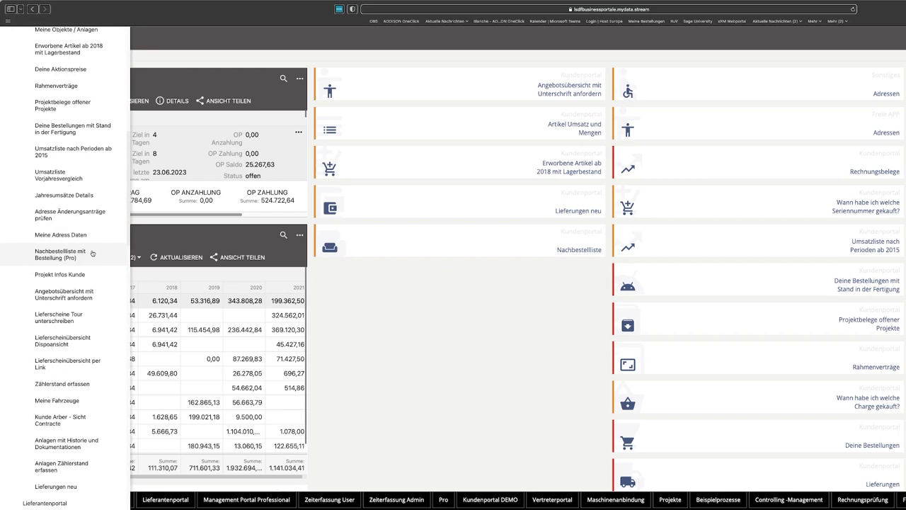
scroll(92, 253, down, 3)
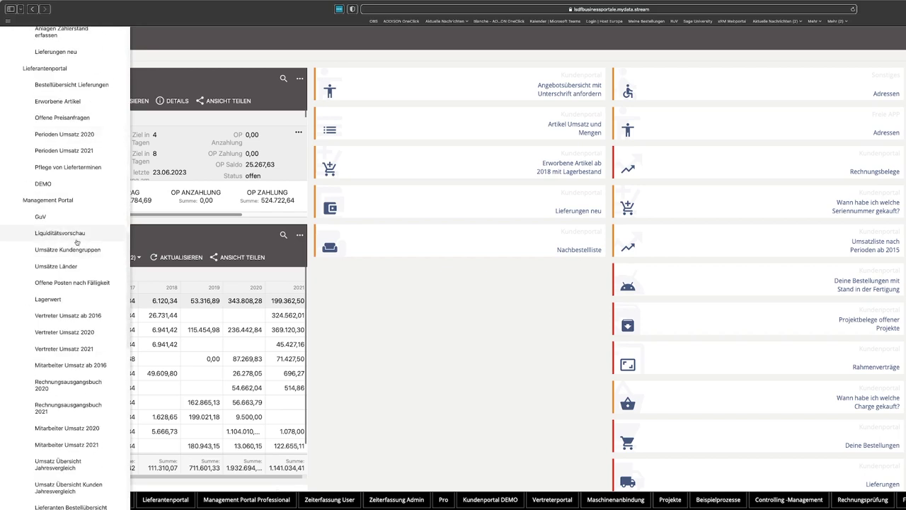
scroll(92, 252, down, 20)
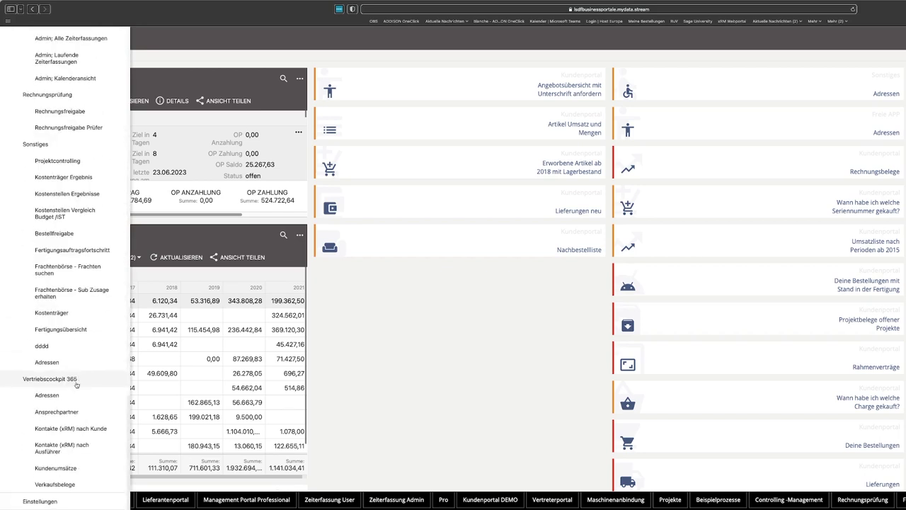
click(47, 395)
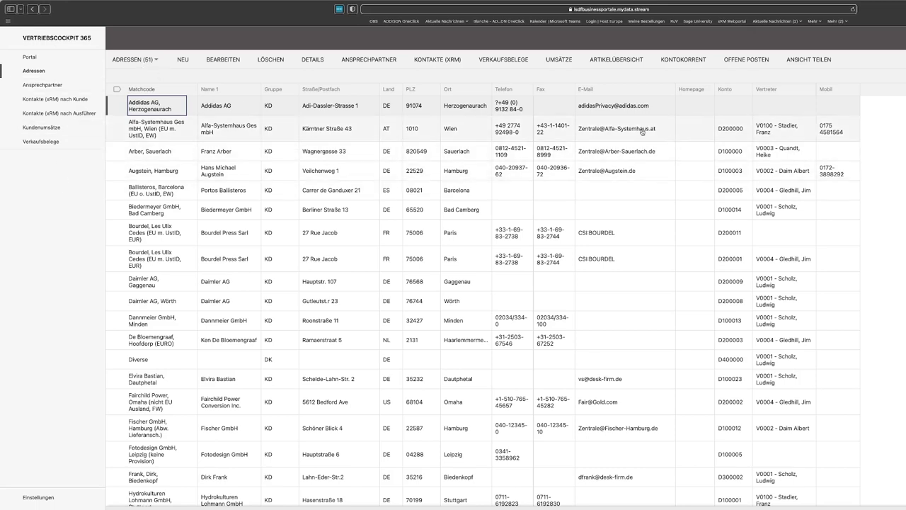
Step: Select the customer in the fourth row of the address list and view its Umsätze
click(392, 170)
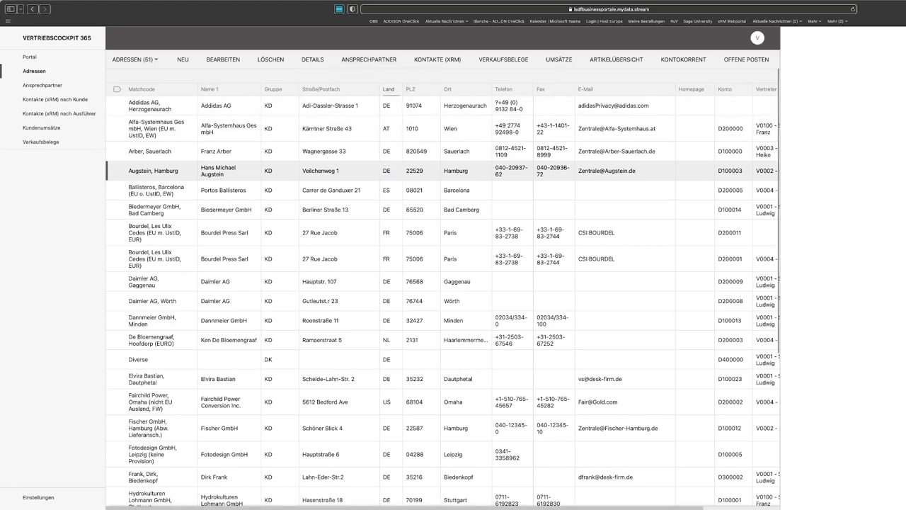
click(758, 39)
click(591, 60)
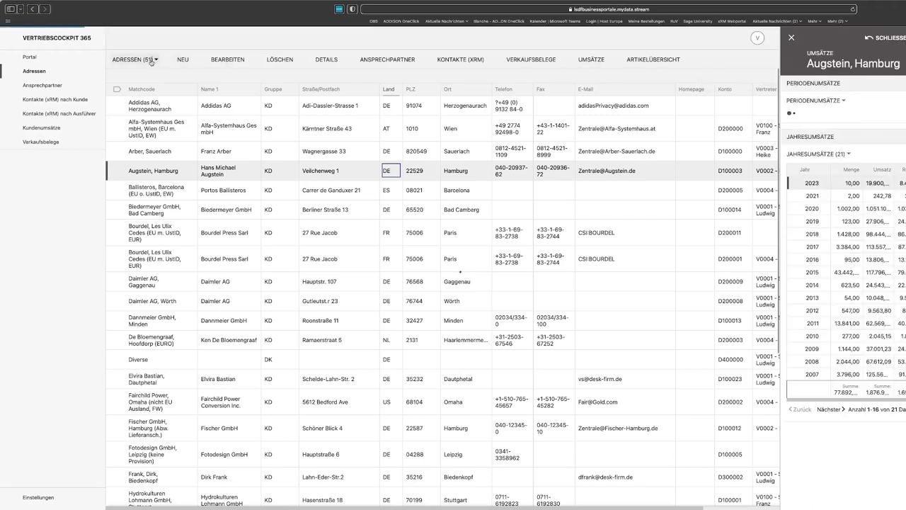
Step: Filter the address list by Matchcode with the condition gleich and the matchcode of the customer in Sauerlach
click(147, 90)
click(145, 173)
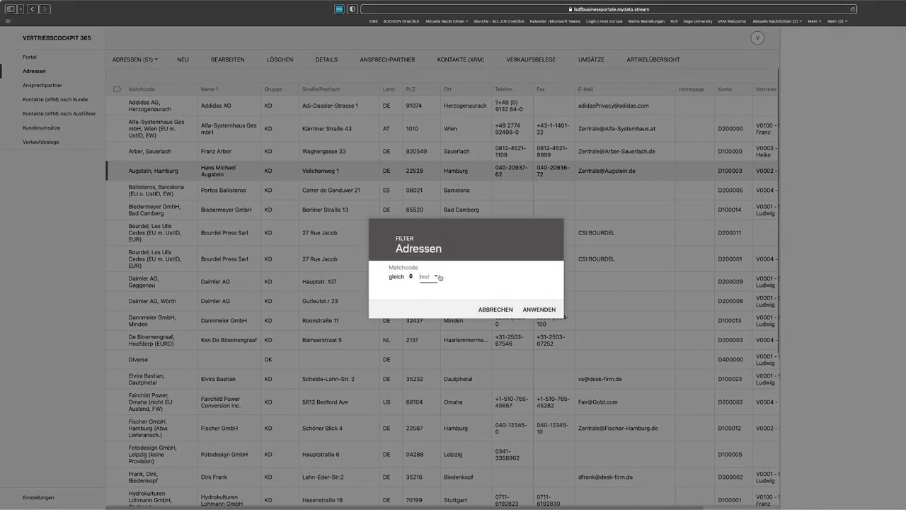
click(423, 276)
text(Arber, Sauerlach)
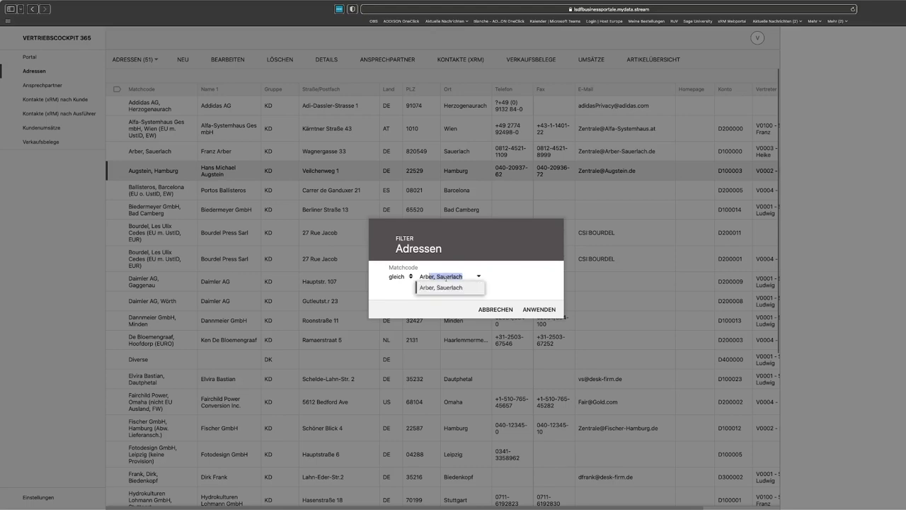
click(439, 288)
click(539, 310)
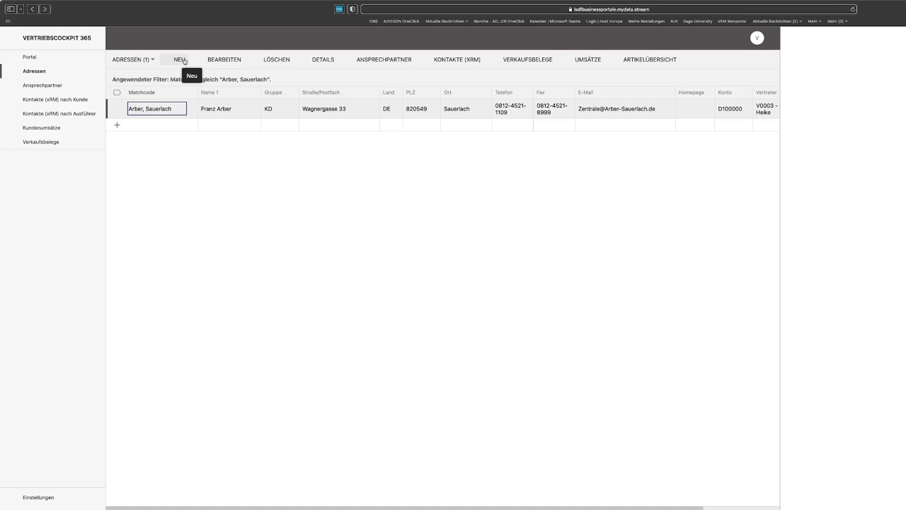
Step: Review and save the filtered customer's address record in edit mode, and open its Details view
click(232, 61)
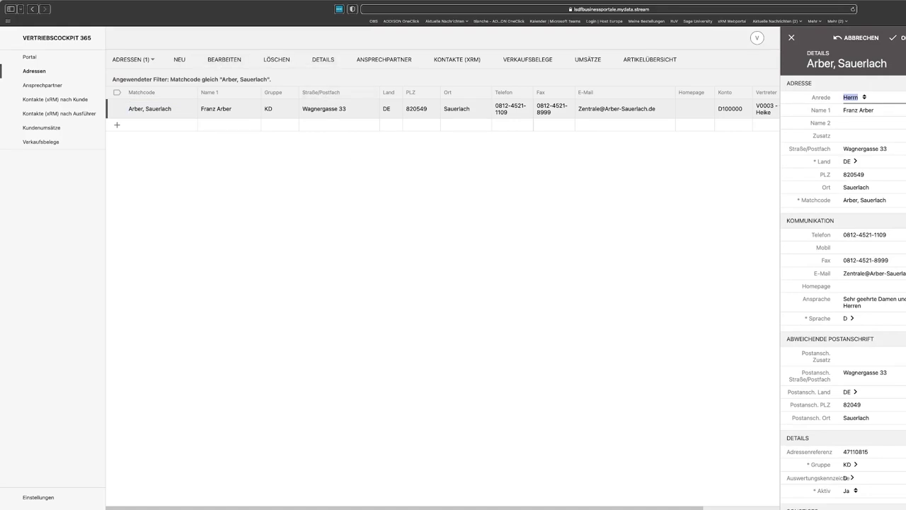
scroll(874, 304, down, 4)
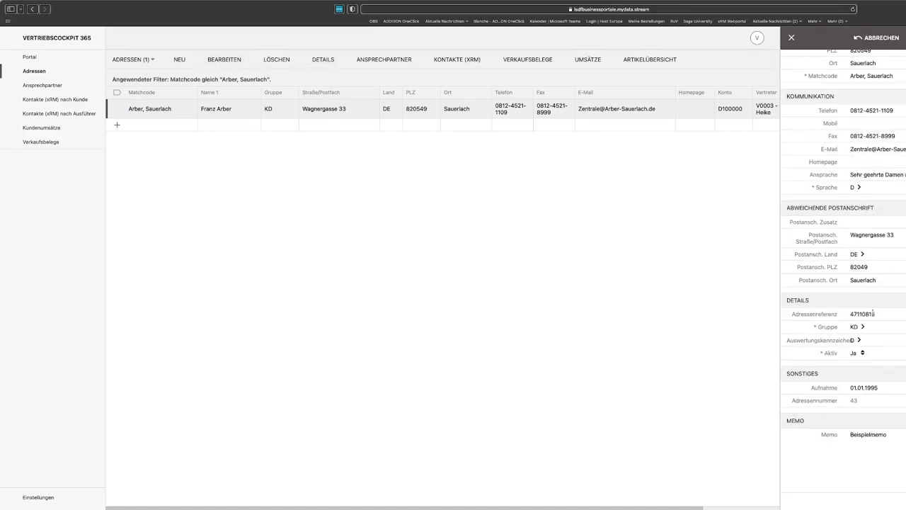
scroll(874, 264, up, 4)
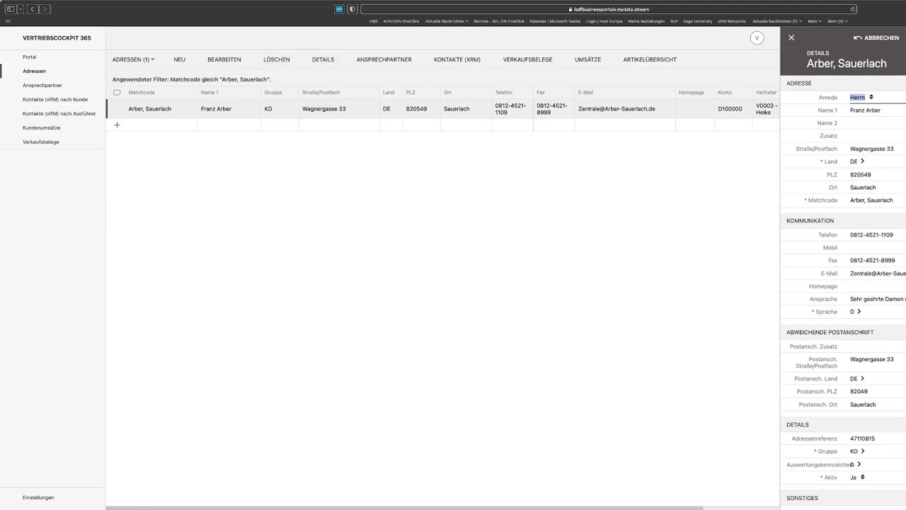
key(Return)
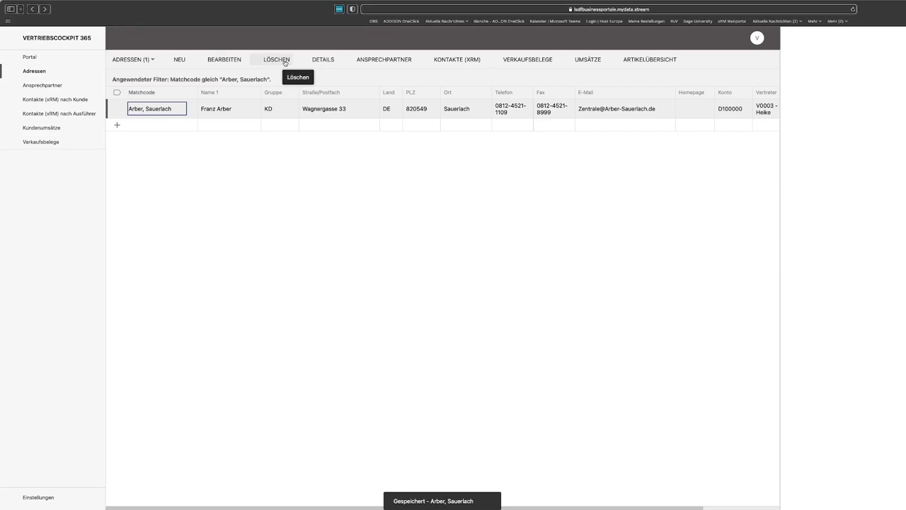
click(328, 60)
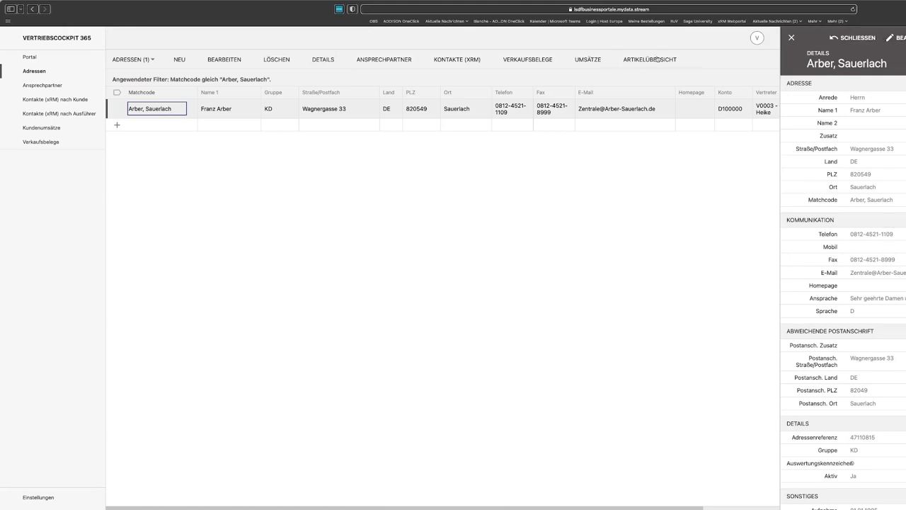
Step: Open the customer's Ansprechpartner and display the list as Tabelle and finally as Kacheln
click(383, 61)
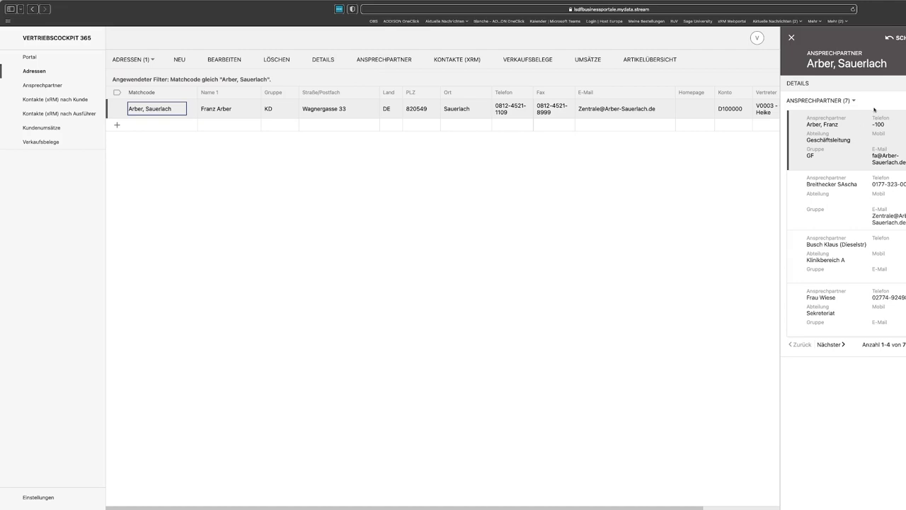
click(808, 86)
click(820, 101)
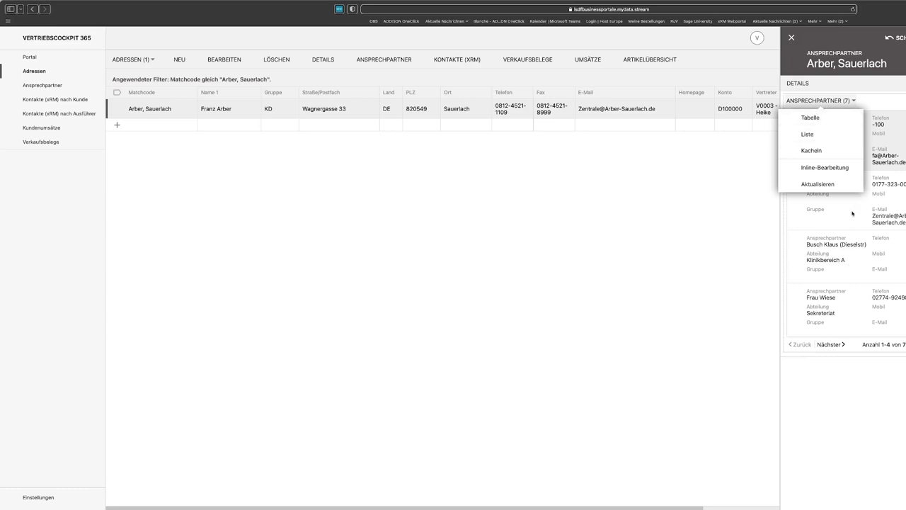
click(820, 119)
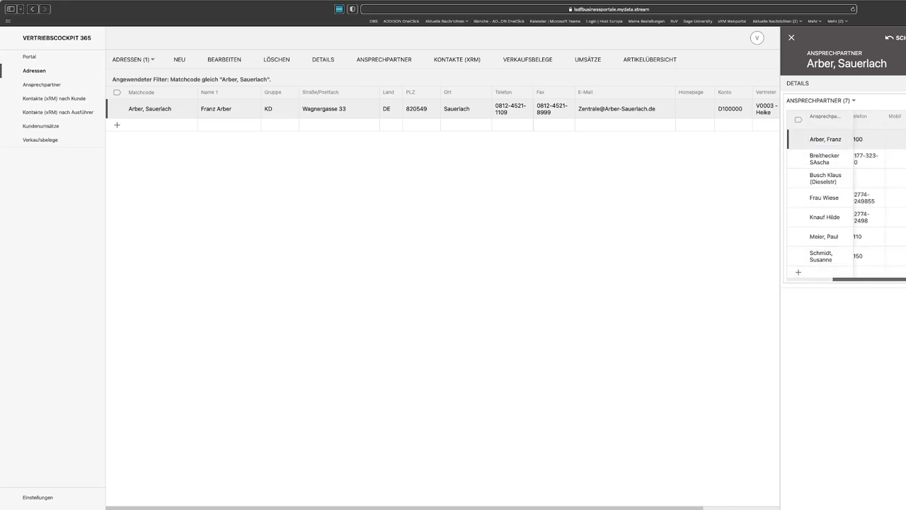
click(834, 100)
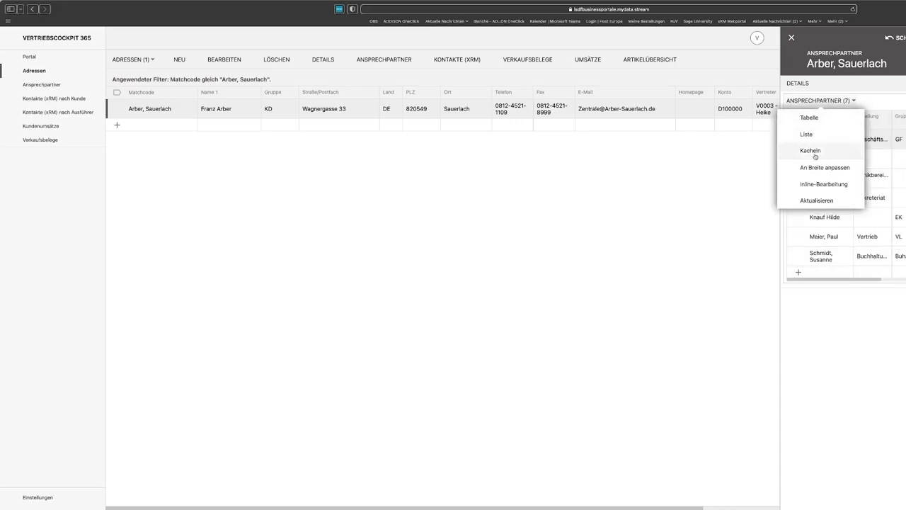
click(818, 149)
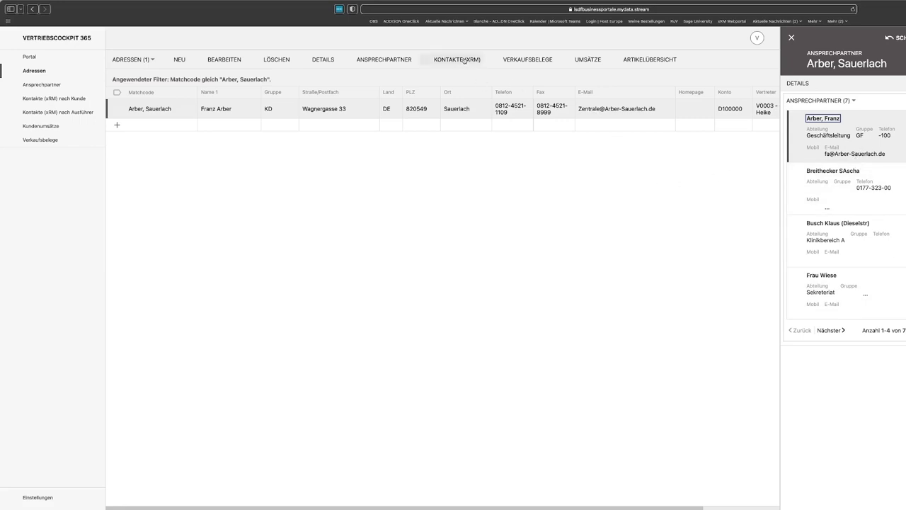
Step: Open the customer's Verkaufsbelege and view the Positionen of the first listed direct invoice, and return to the document list
click(539, 61)
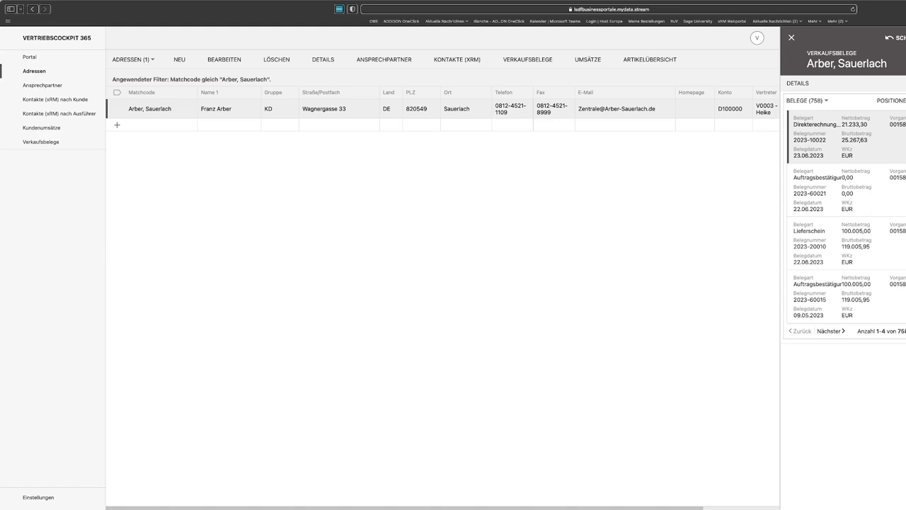
click(813, 97)
right_click(881, 155)
click(904, 138)
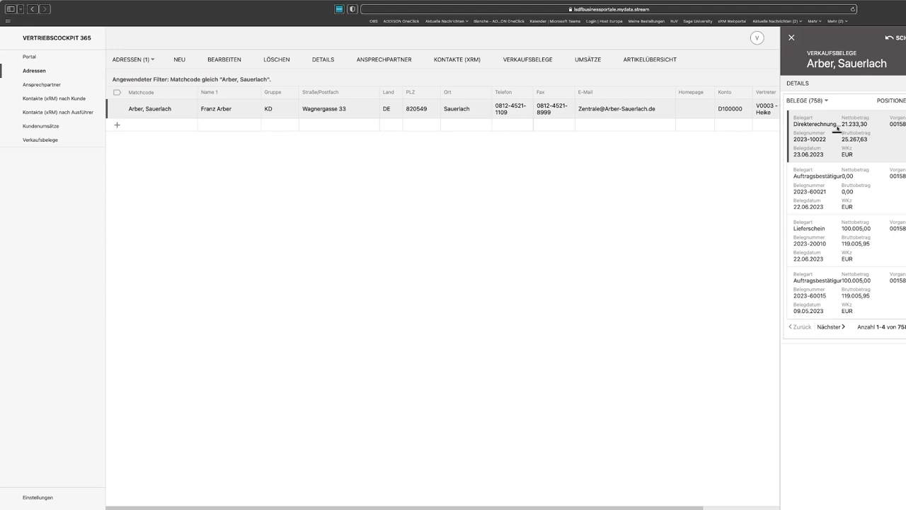
click(896, 105)
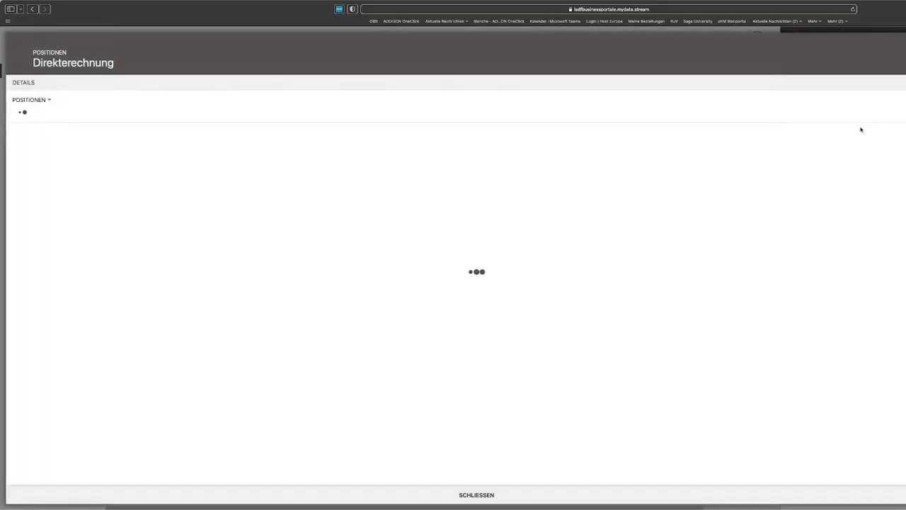
click(33, 9)
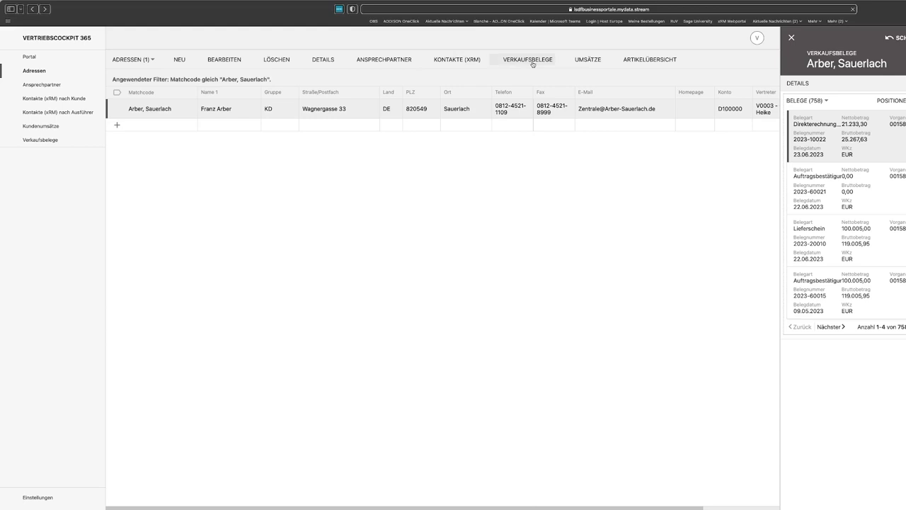
Step: Open the customer's Umsätze and review the Jahresumsätze and the first two pages of the Periodenumsätze
click(596, 63)
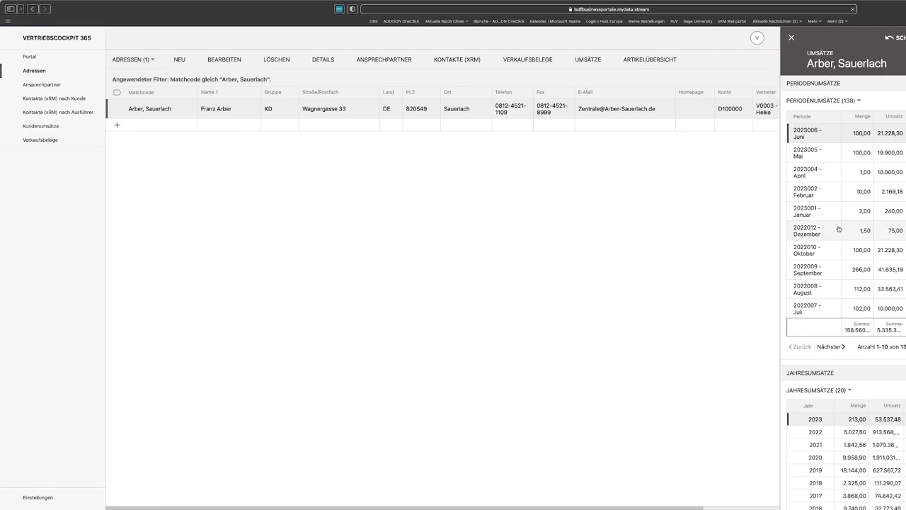
scroll(839, 233, down, 5)
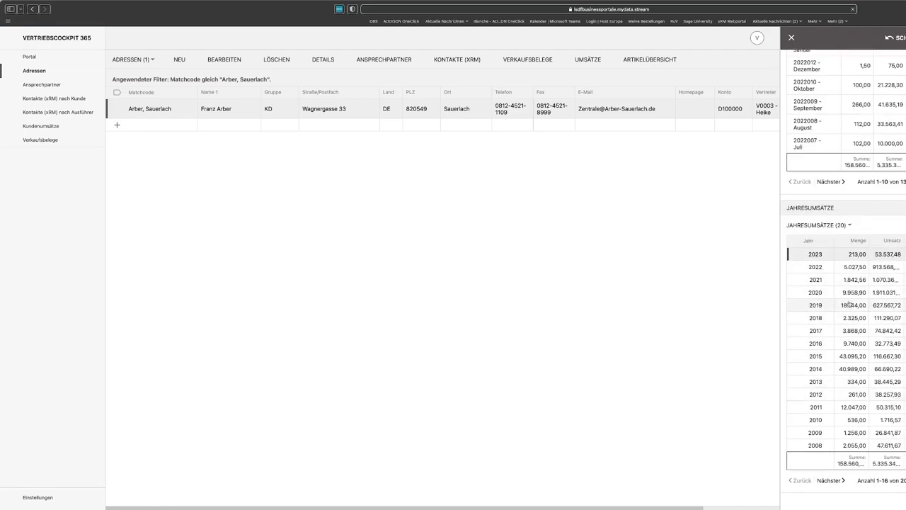
scroll(849, 284, up, 3)
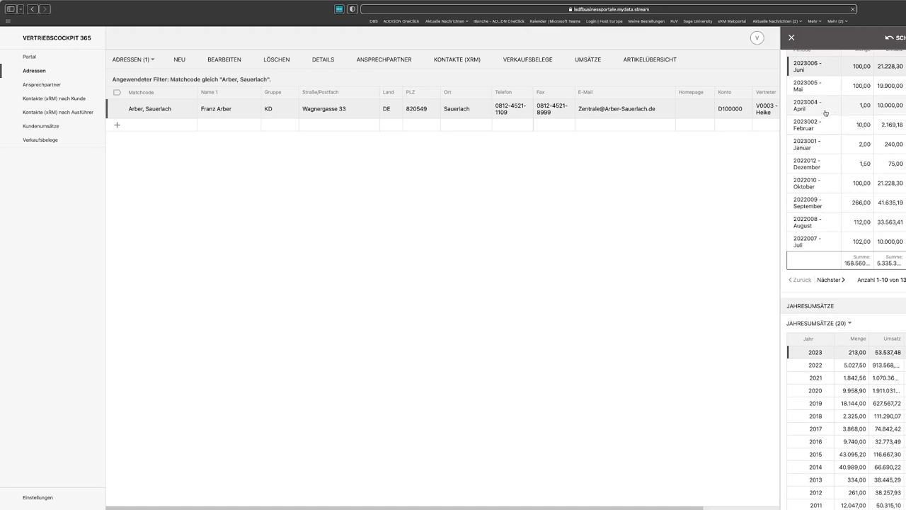
click(819, 369)
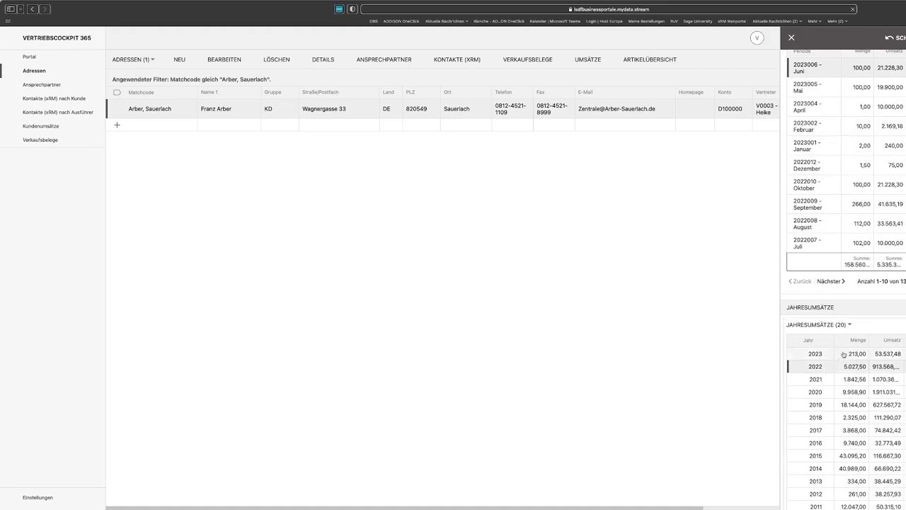
scroll(845, 170, up, 2)
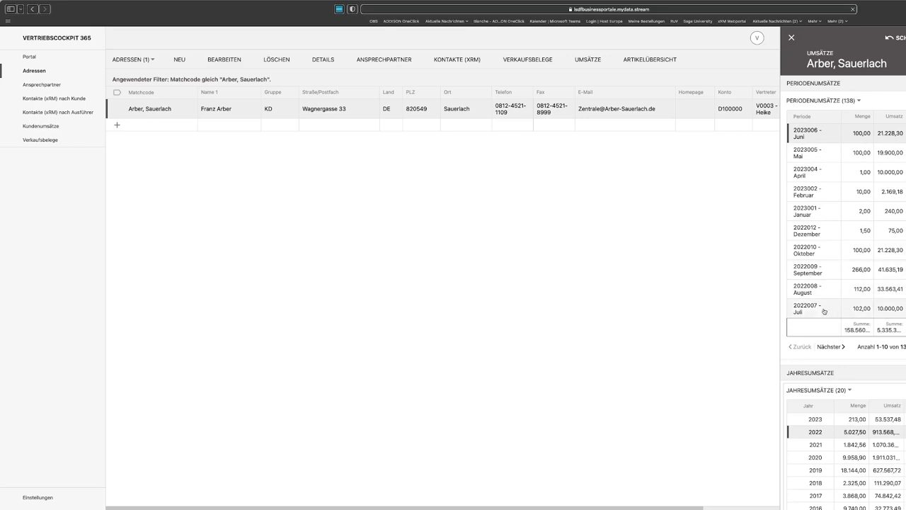
click(828, 347)
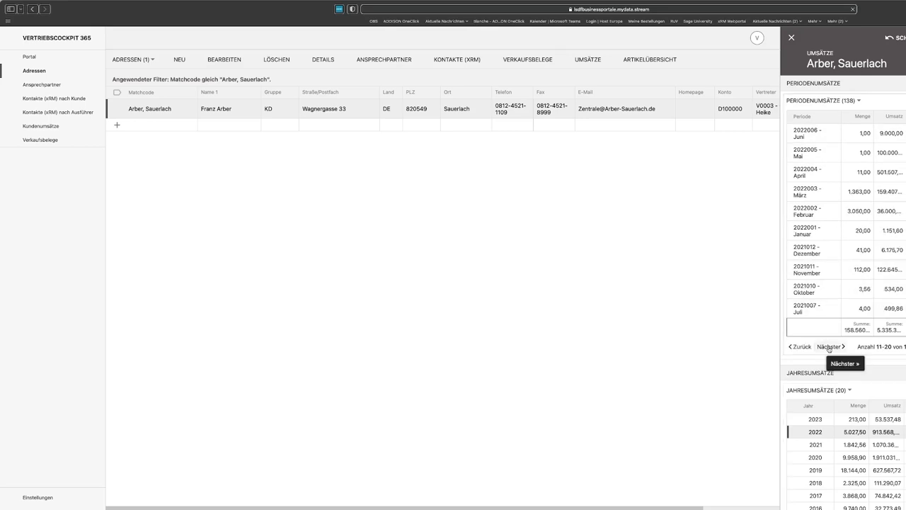
click(802, 346)
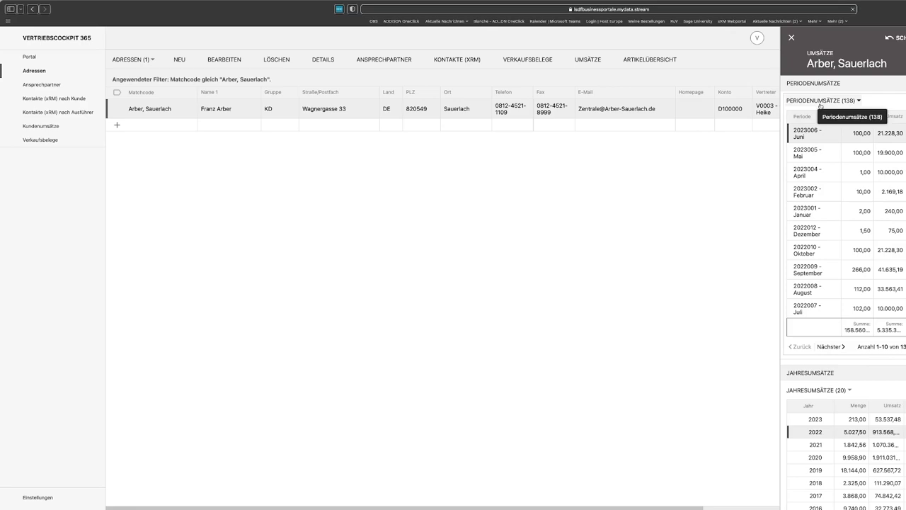
Step: Filter the Periodenumsätze so that the Periode begins with (beginnt mit) 2023
click(812, 119)
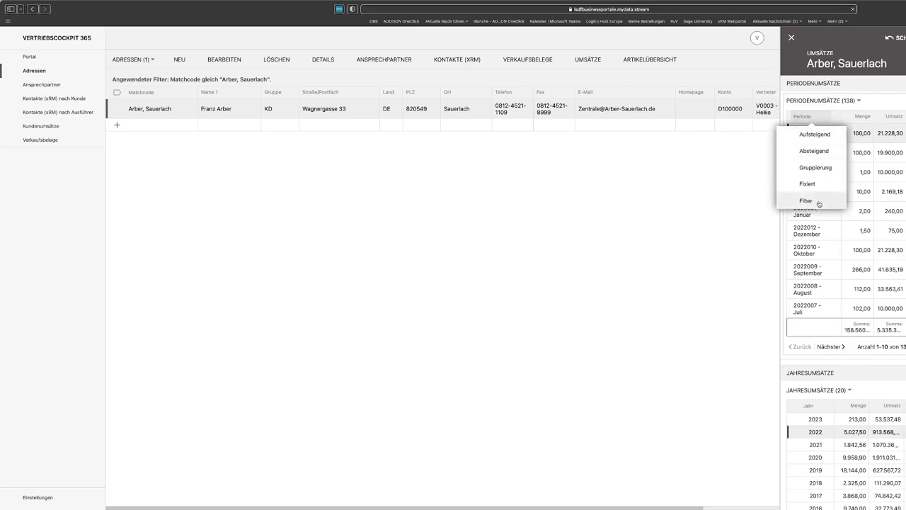
click(814, 201)
click(412, 276)
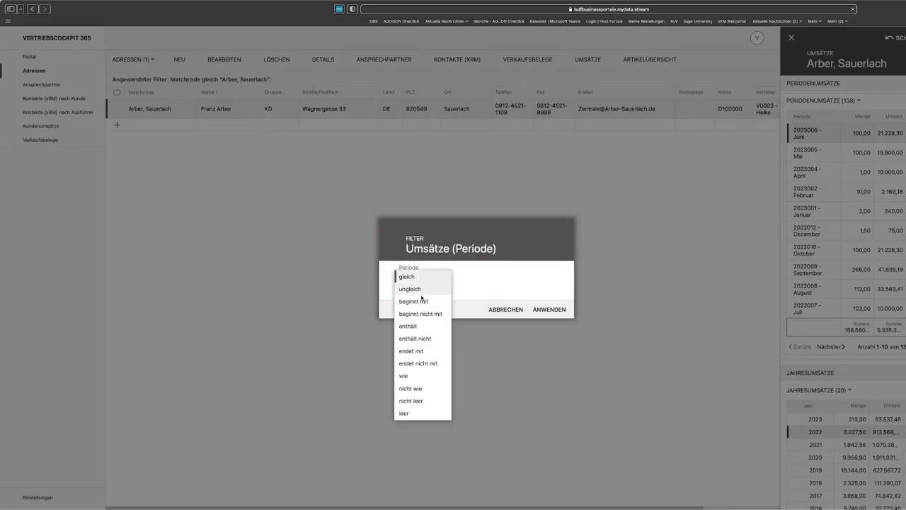
click(418, 302)
click(448, 278)
text(2923)
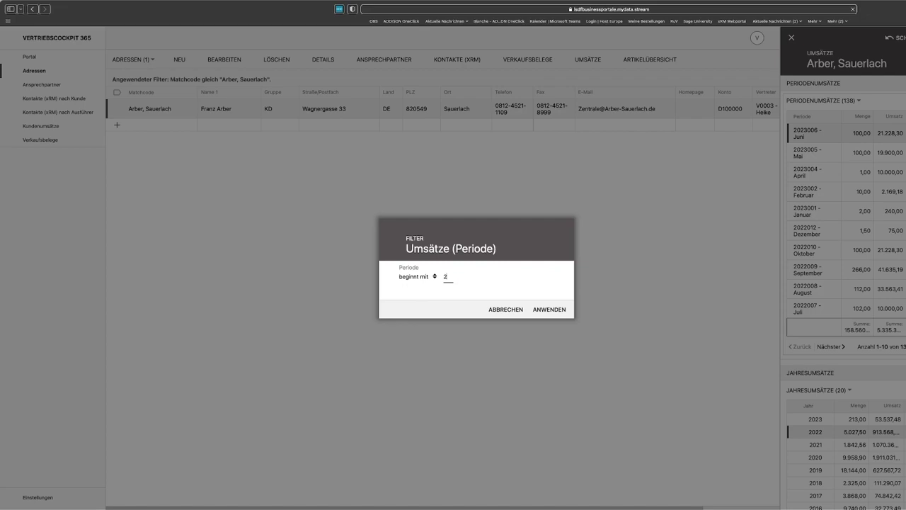
key(BackSpace)
key(BackSpace)
key(BackSpace)
text(023)
click(556, 314)
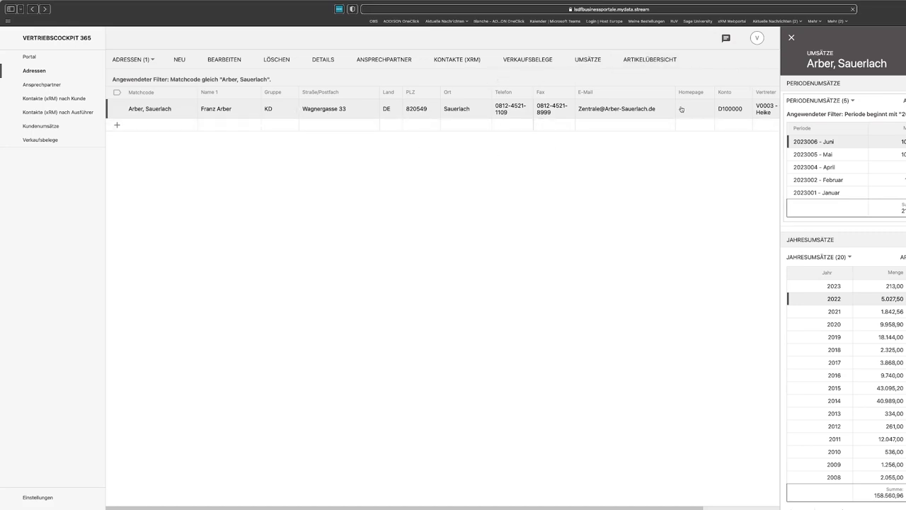
Step: Open the customer's Artikelübersicht, review the Preishistorie of article 00001031 - Tischplatte (Mengenformel), and close it
click(597, 61)
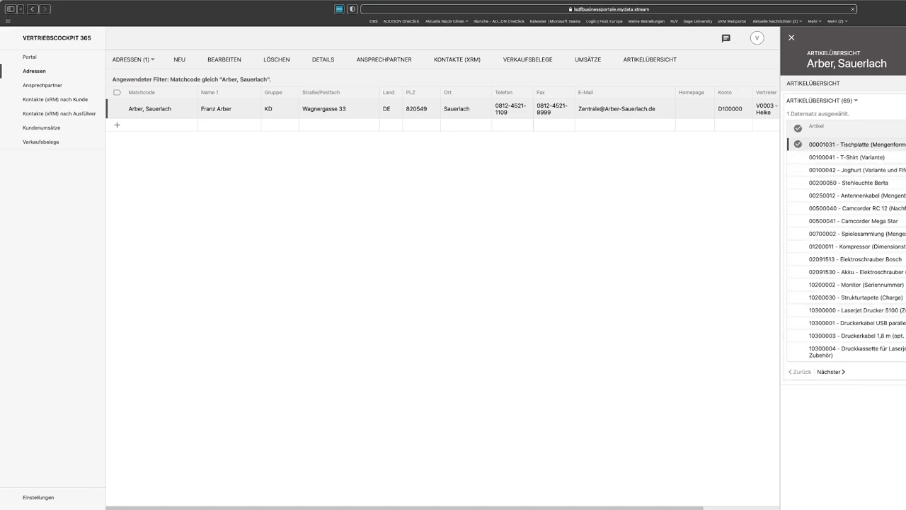
click(842, 145)
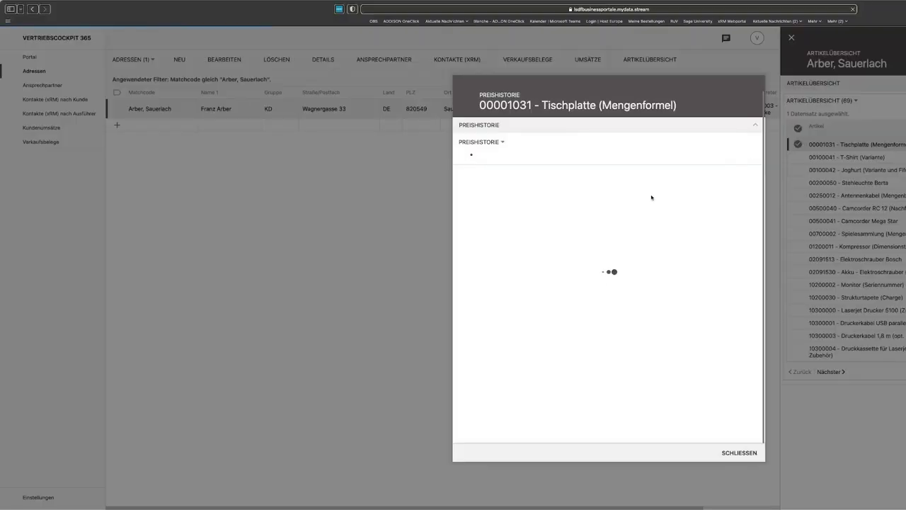
click(536, 216)
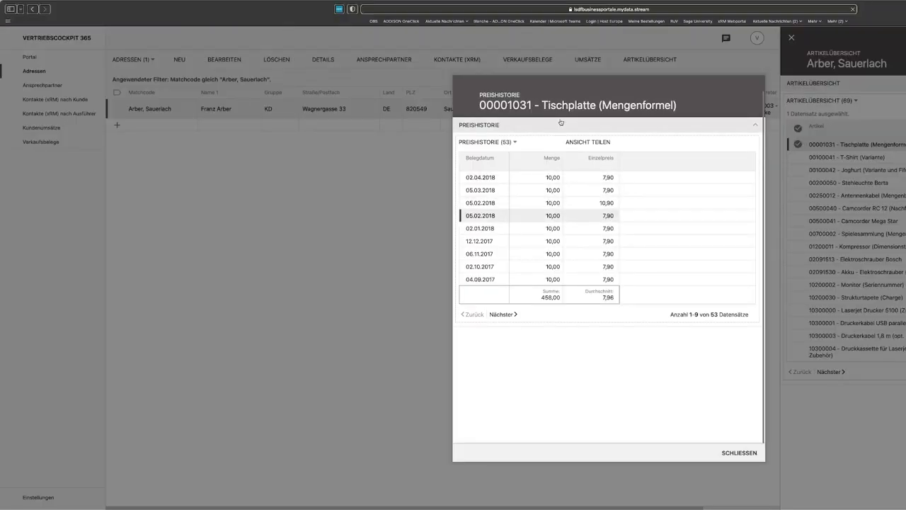
click(494, 179)
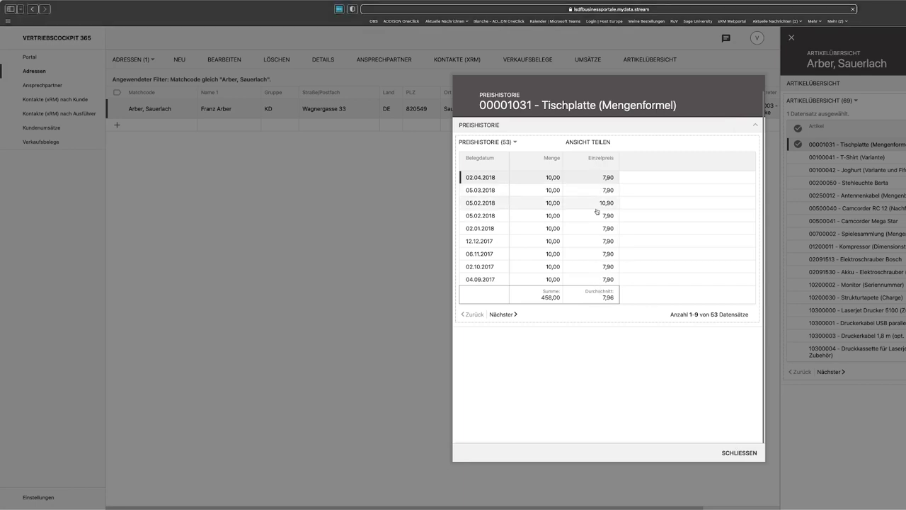
click(748, 459)
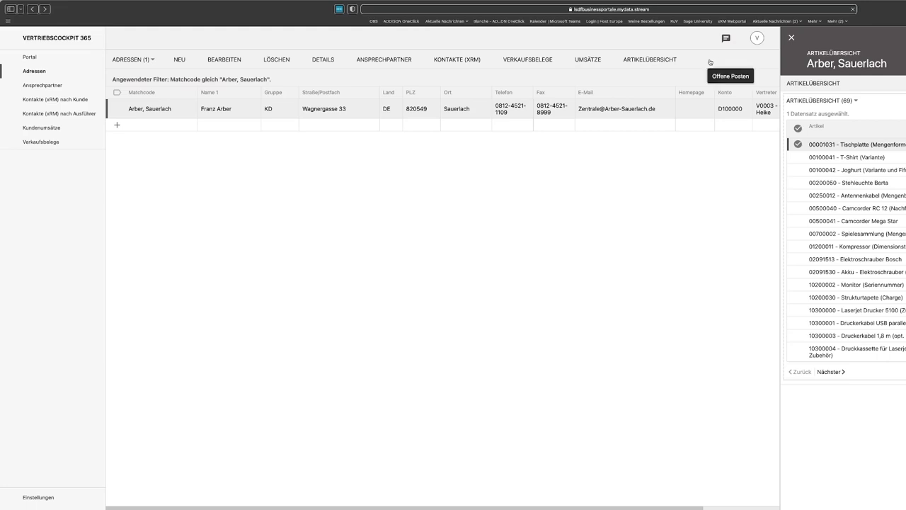
Step: Create a new entry in the customer's Kontakte (xRM) with a Betreff requesting a quote for the customer and Art AKT | Aktion
click(450, 60)
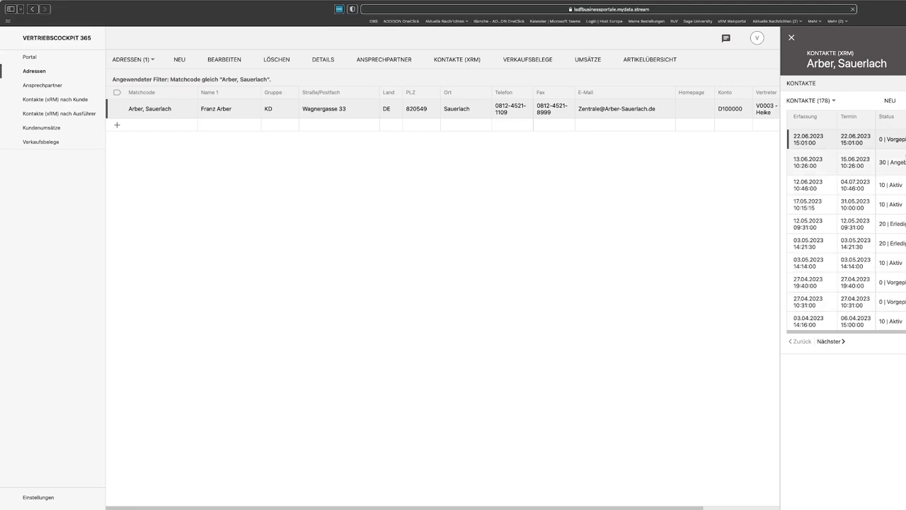
click(890, 101)
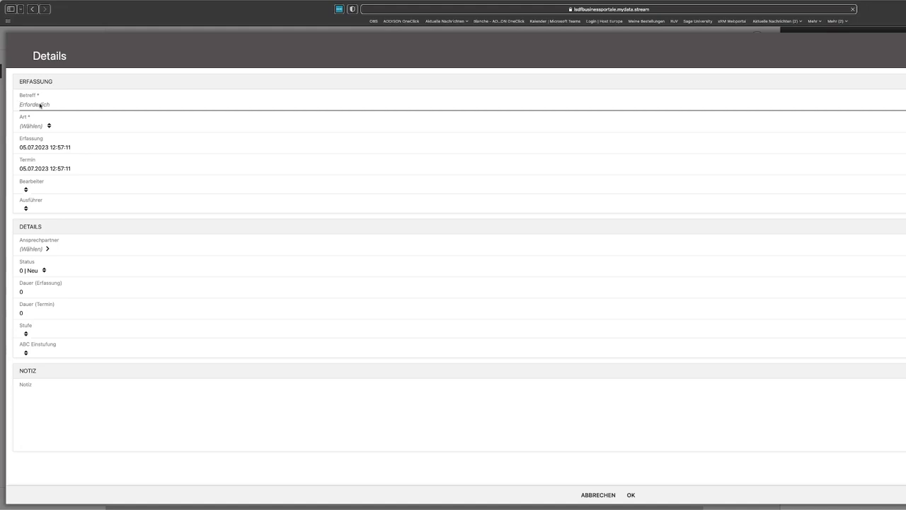
click(49, 102)
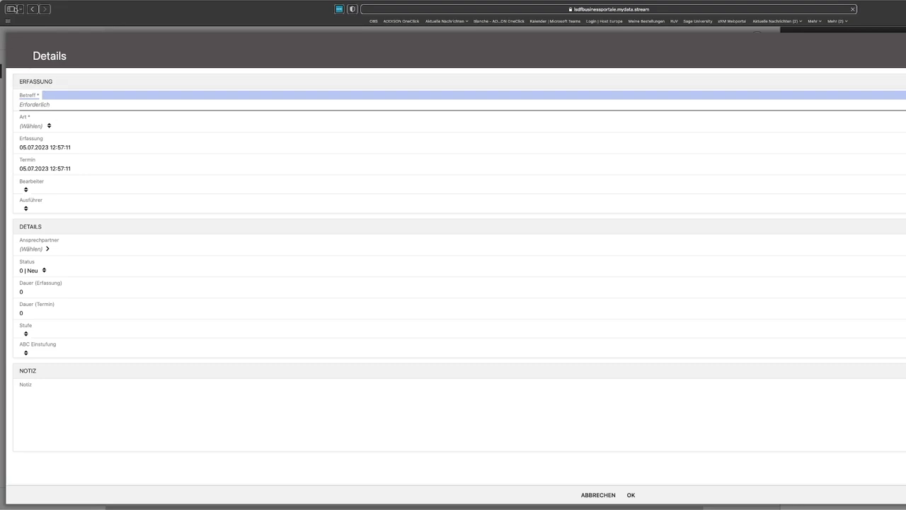
click(33, 9)
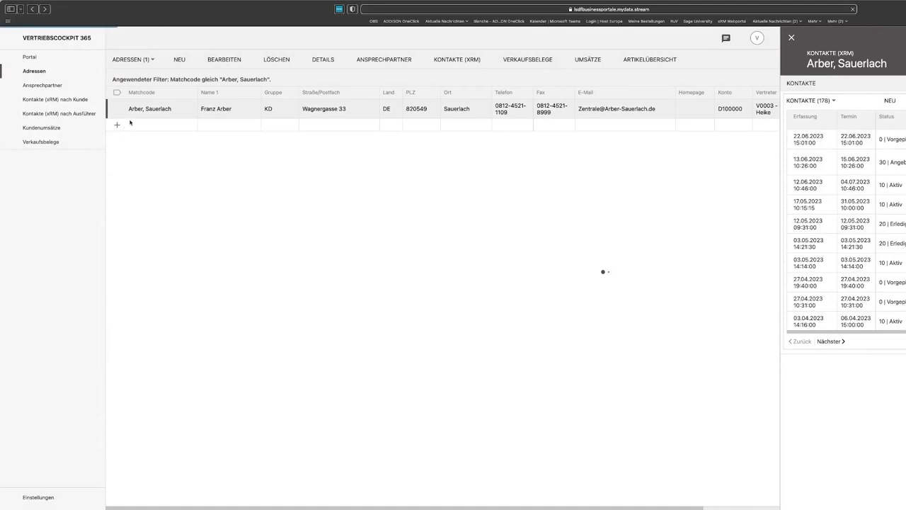
text(Angebot)
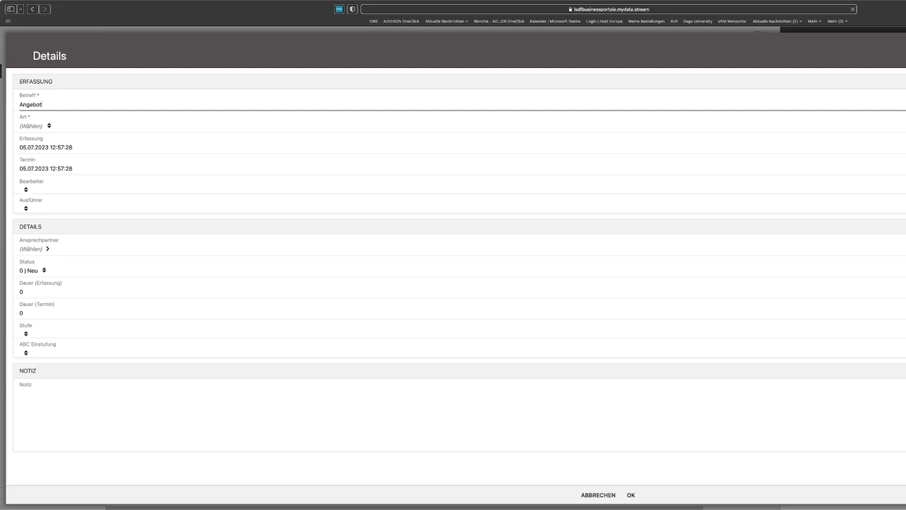
text( bitte für Herrn Arber erstellen)
key(Tab)
click(51, 125)
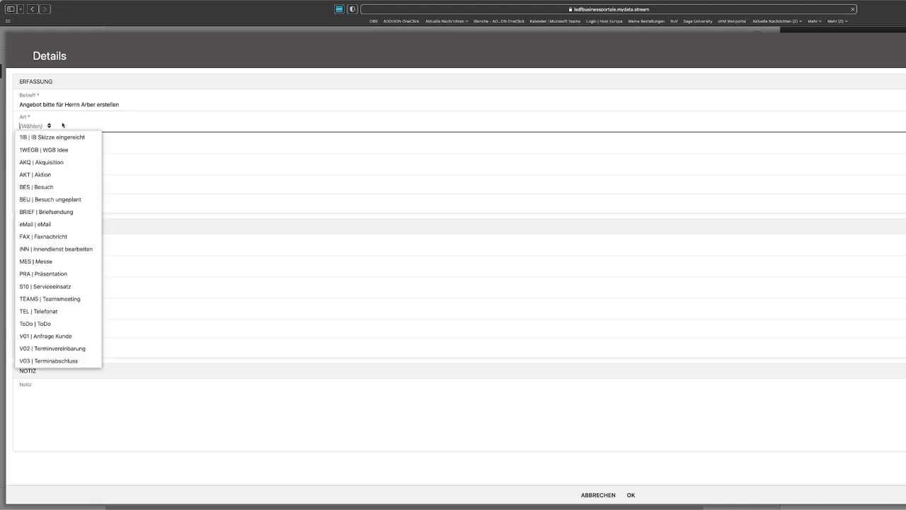
click(53, 176)
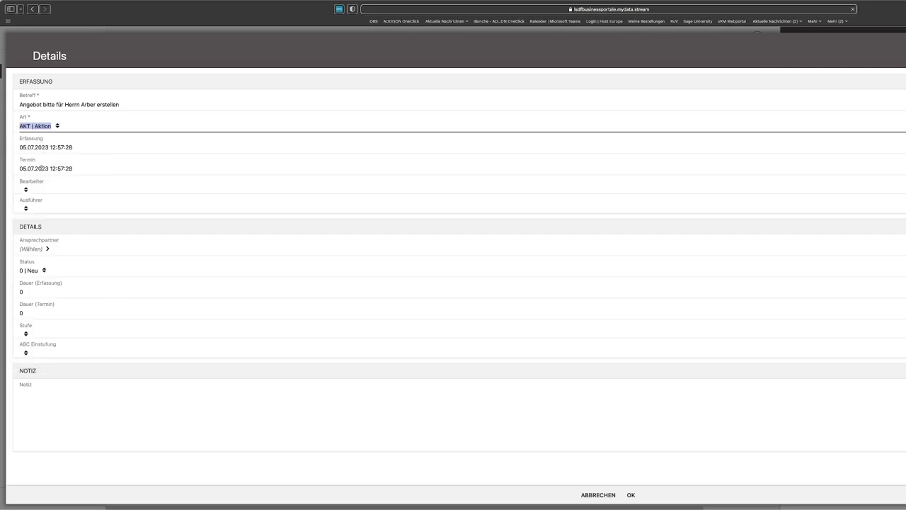
Step: Set the new contact's Termin to 06.07.2023 at 14:00
click(44, 169)
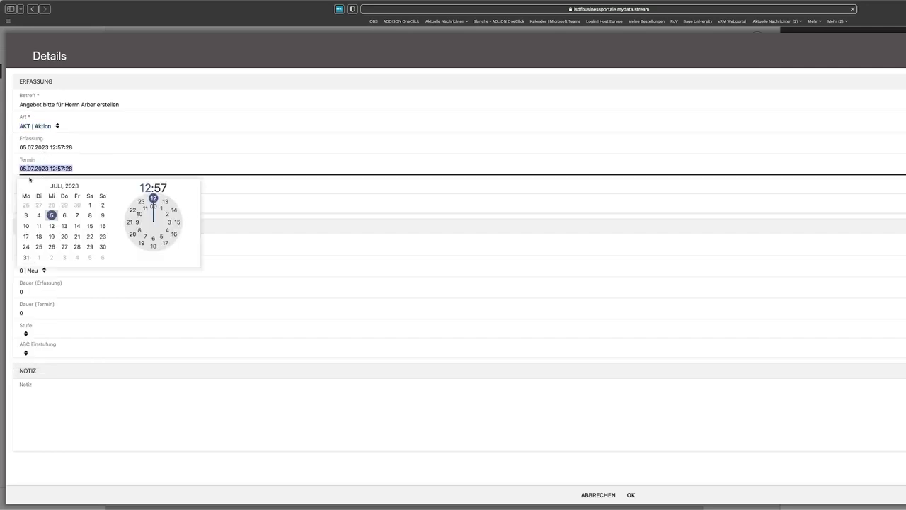
click(64, 215)
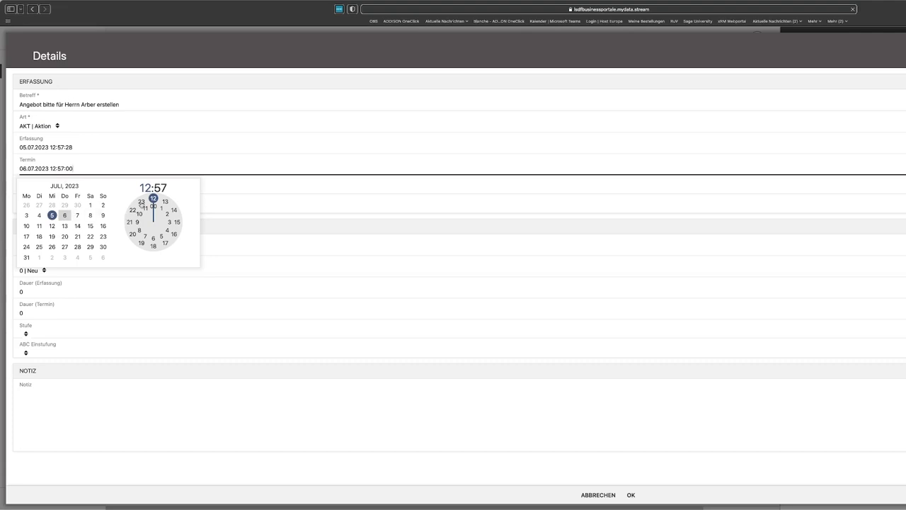
click(165, 202)
mouse_move(164, 202)
mouse_down()
mouse_move(166, 243)
mouse_move(153, 249)
mouse_move(139, 213)
mouse_move(153, 206)
mouse_move(134, 234)
mouse_move(153, 245)
mouse_move(176, 222)
mouse_move(153, 198)
mouse_up()
click(168, 226)
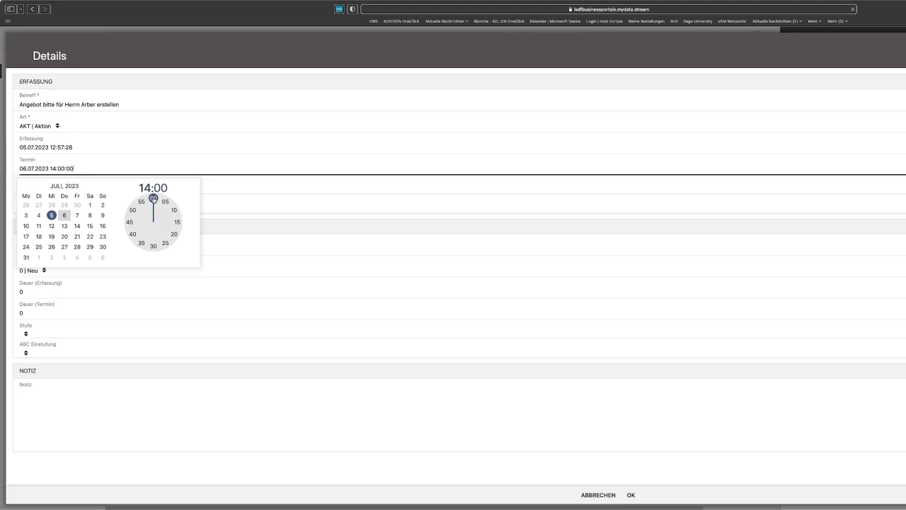
click(102, 288)
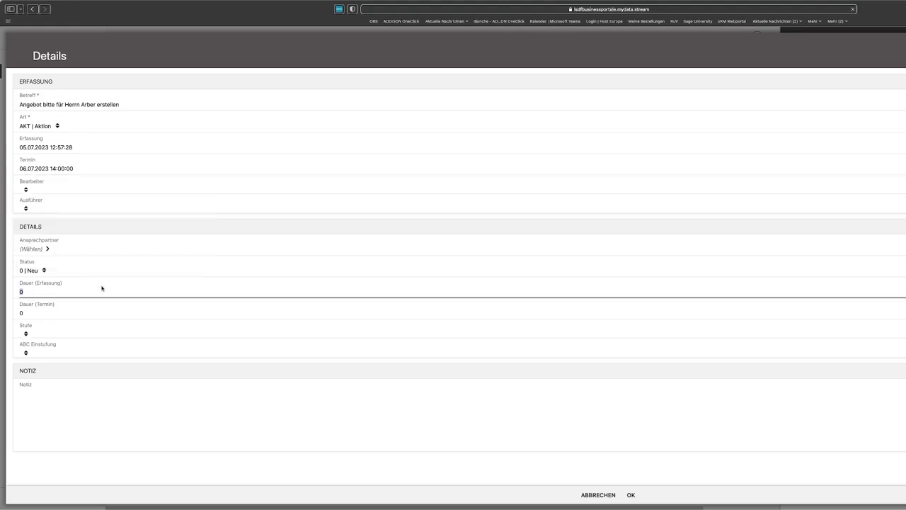
Step: Assign a Bearbeiter and a different Ausführer to the contact, and choose the Ansprechpartner from the Geschäftsleitung
click(27, 188)
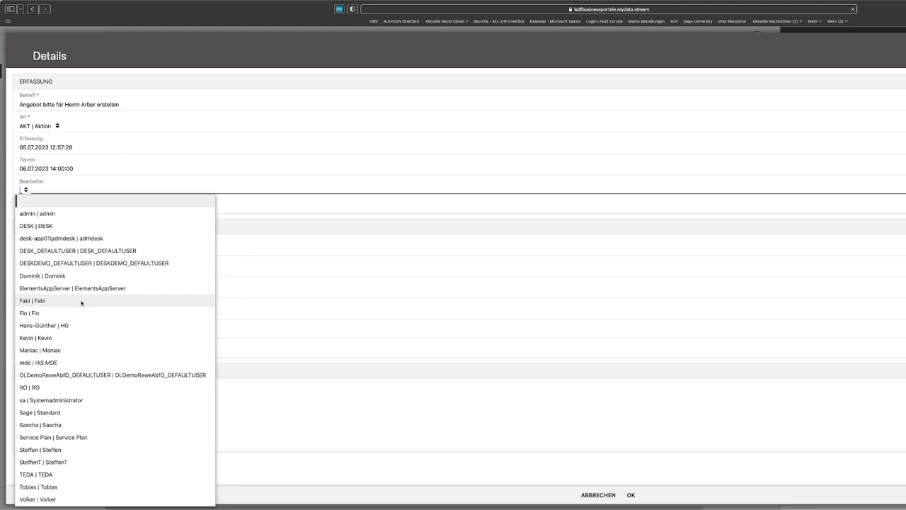
click(63, 499)
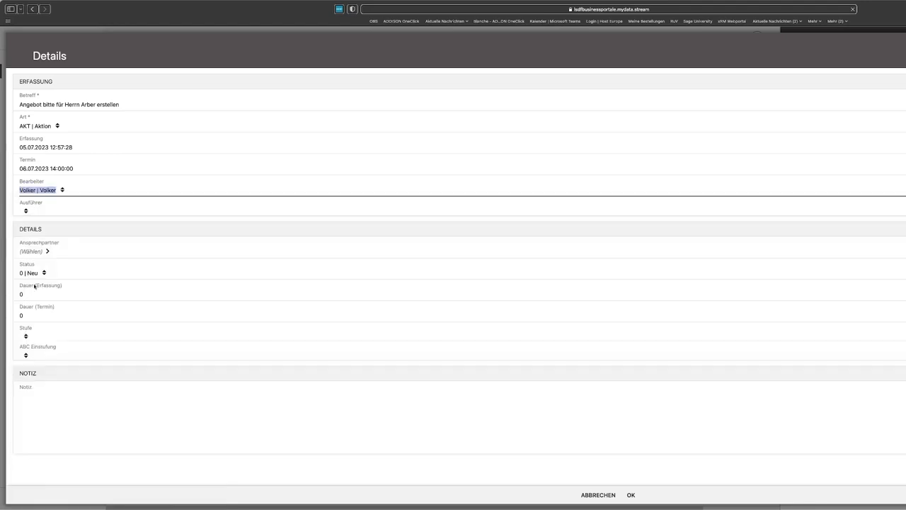
click(29, 211)
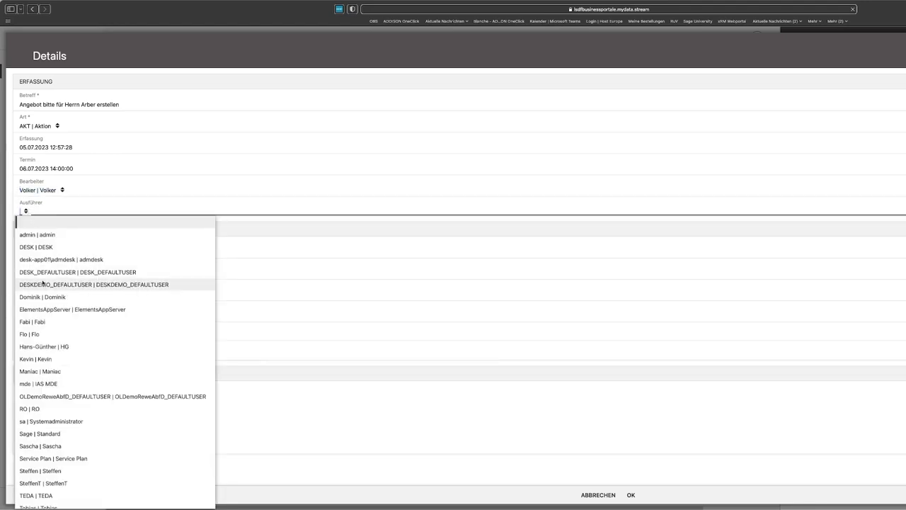
click(58, 446)
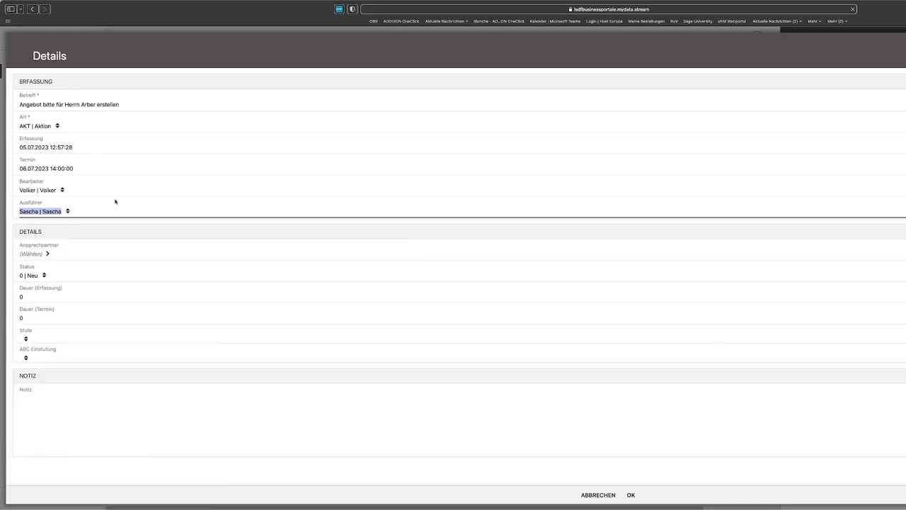
click(48, 255)
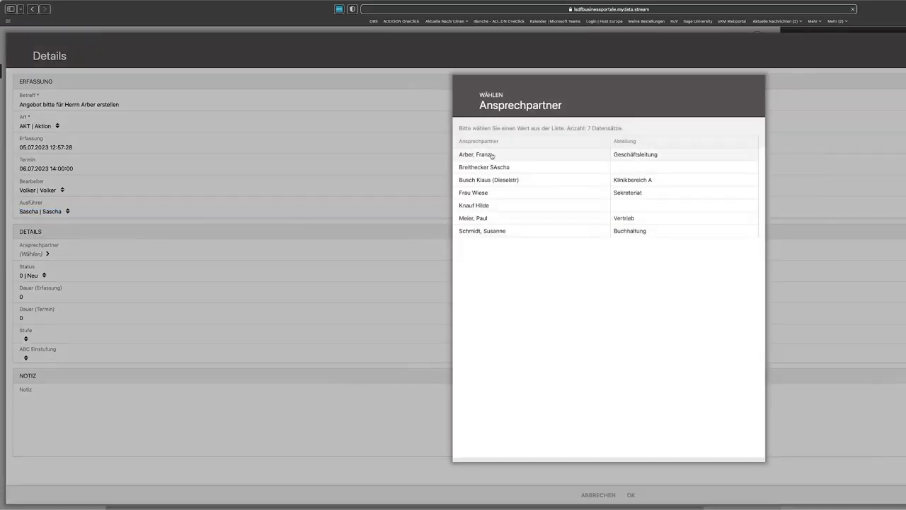
click(490, 155)
Step: Review the contact's Status options and set its Stufe to 200 | Folgekontakt
click(46, 276)
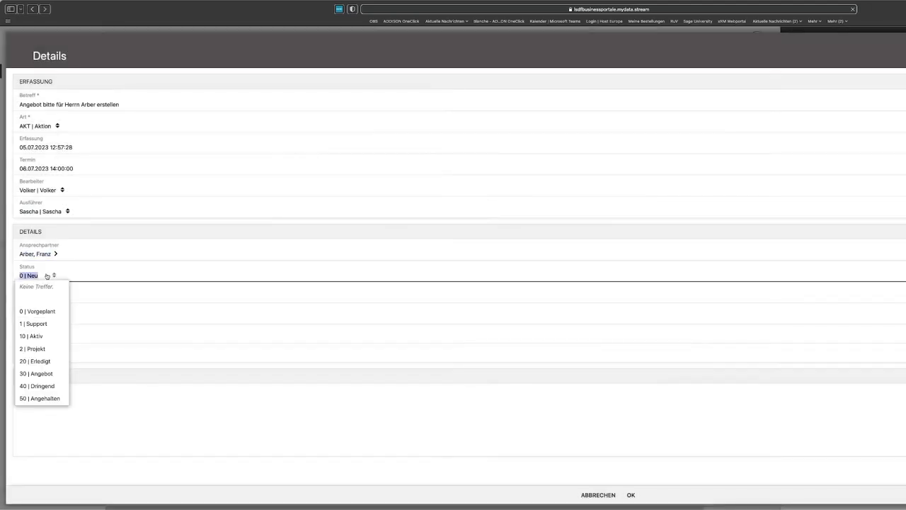
click(50, 275)
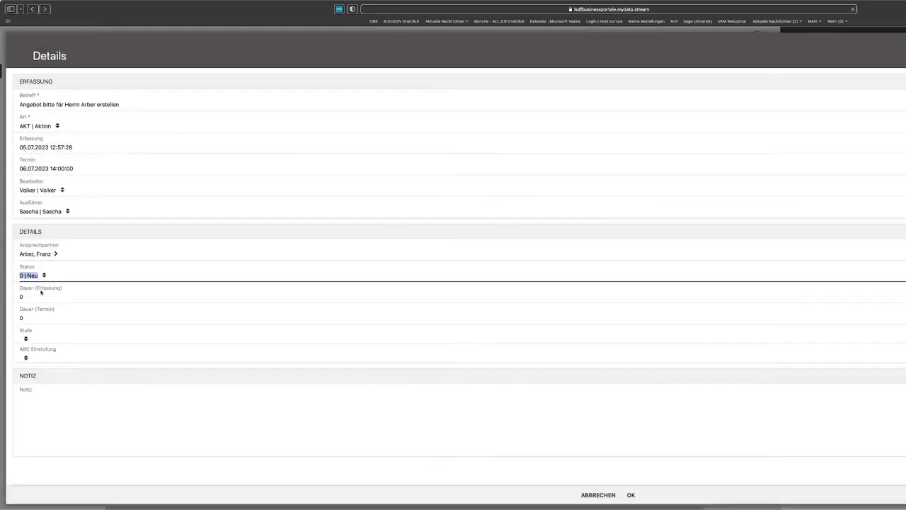
click(27, 338)
click(41, 363)
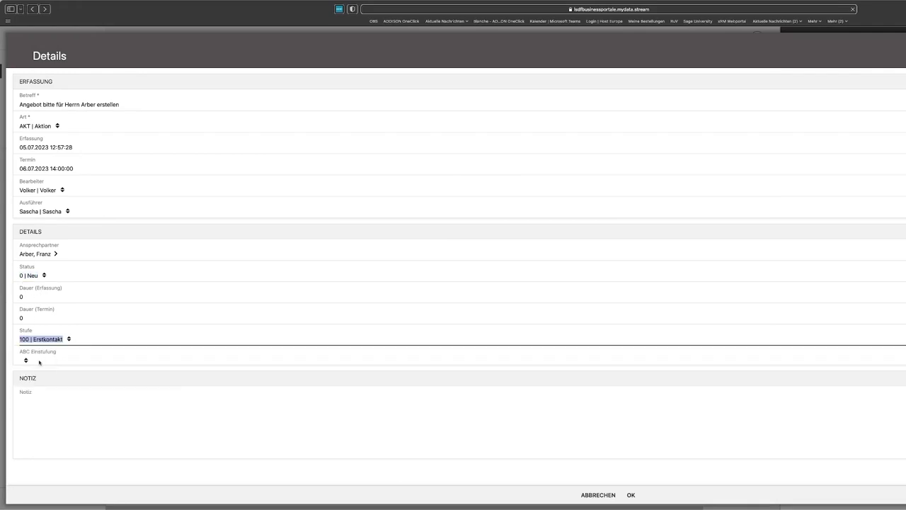
click(50, 336)
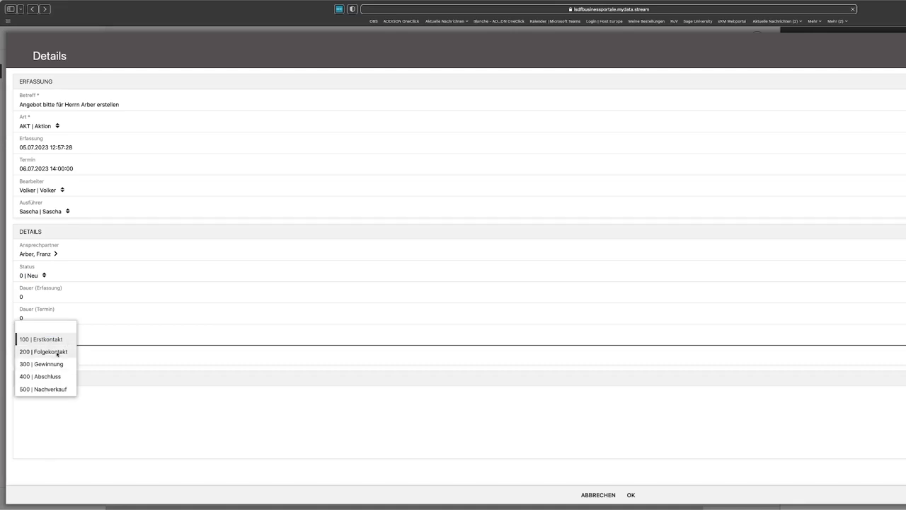
click(58, 352)
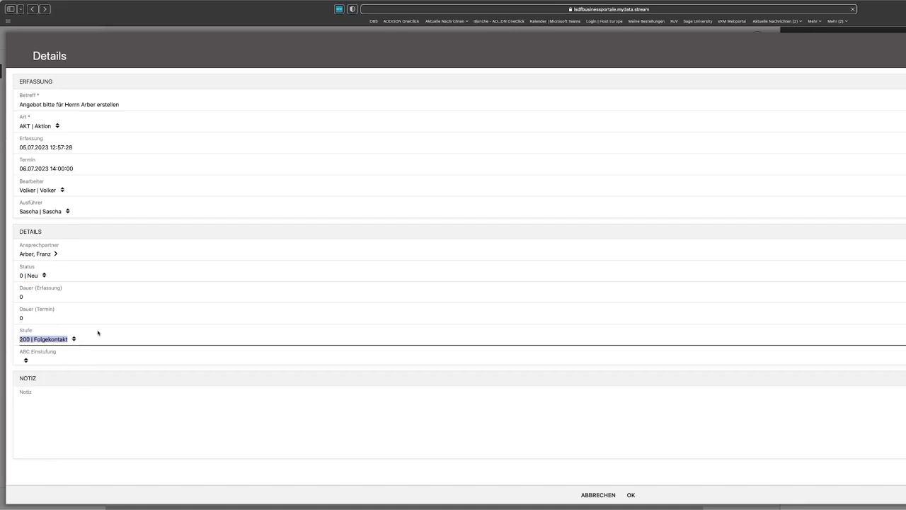
Step: Enter the Notiz "Bitte Angebot über Stehlampen CLaudia mit den Kunden abstimmen" and save the contact
click(43, 399)
text(Bitte Angebot ü)
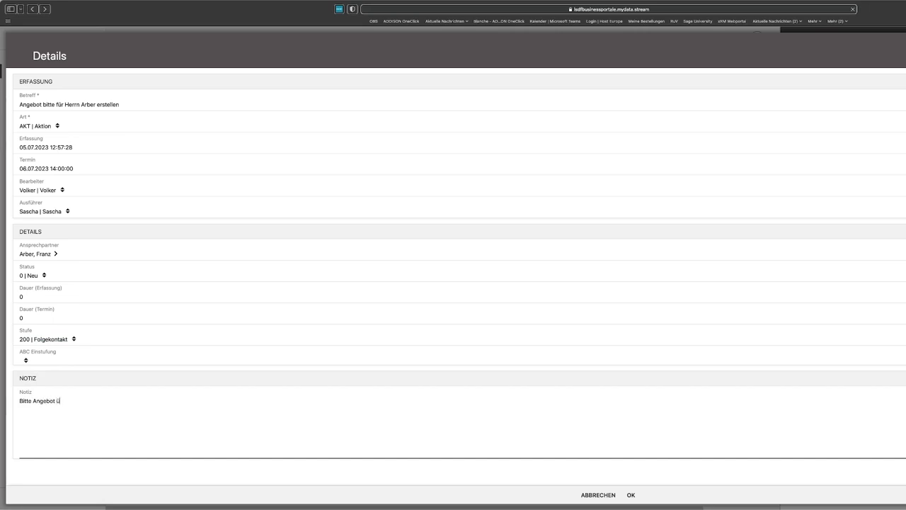
text(ber Sthe)
text(lampen CLaud)
text(ia mit den K)
text(unden abstimmen)
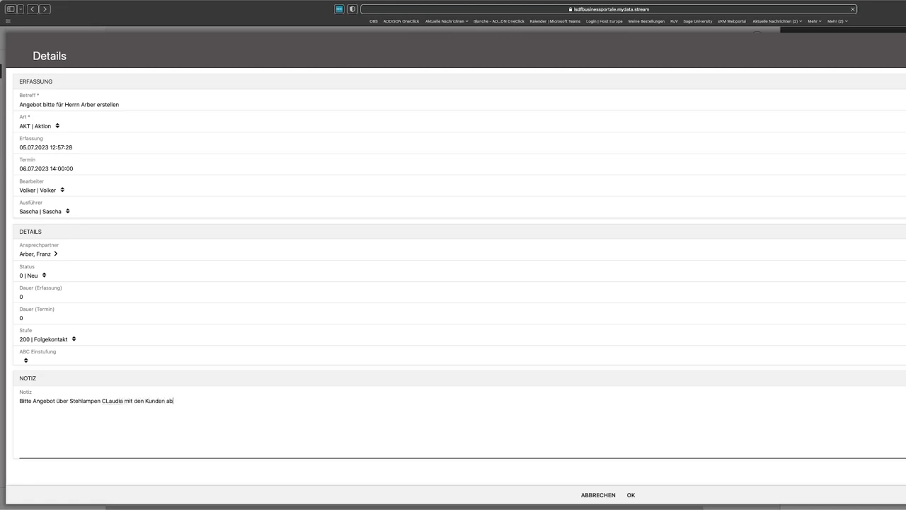
click(630, 493)
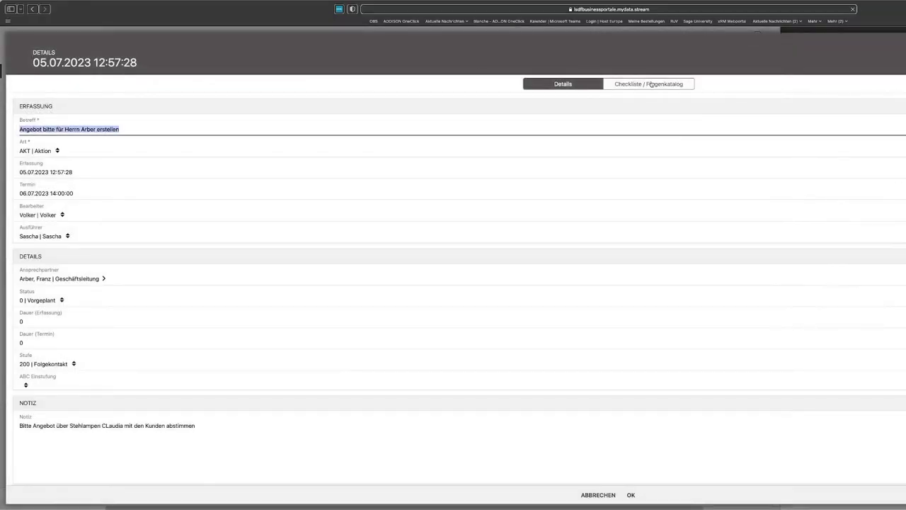
Step: Open the contact's Checkliste / Fragenkatalog and the Notiz field of the "erreicht" checklist item
click(650, 84)
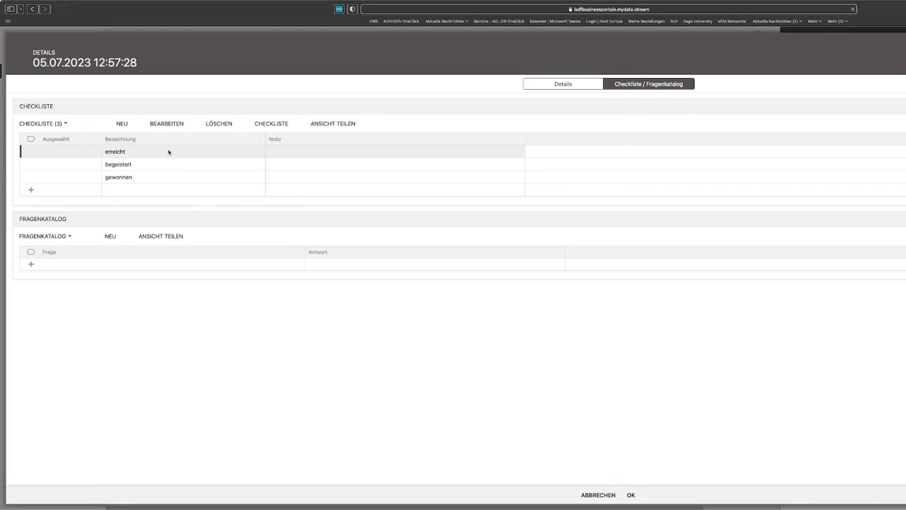
click(139, 153)
click(320, 154)
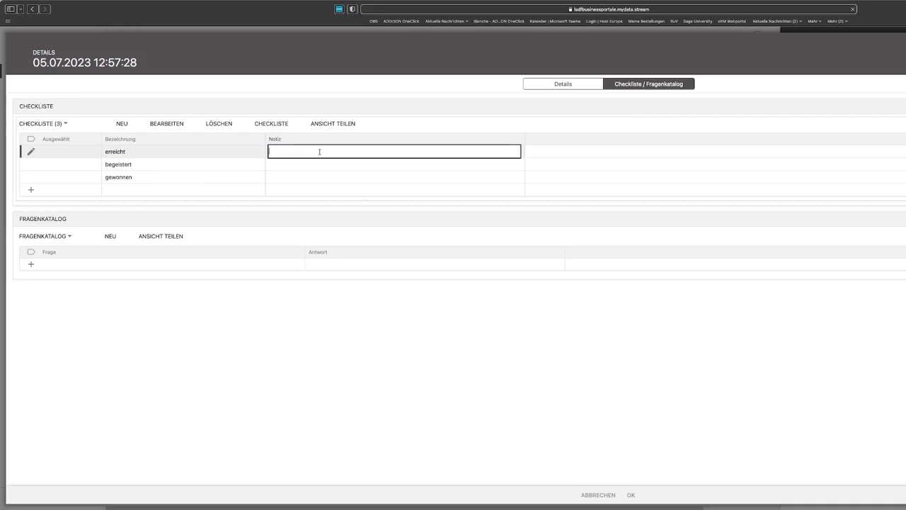
Step: Add the question "Kann man die Stehlampe Claudia auch in grün matt lakieren??" to the contact's Fragenkatalog
click(123, 268)
click(32, 265)
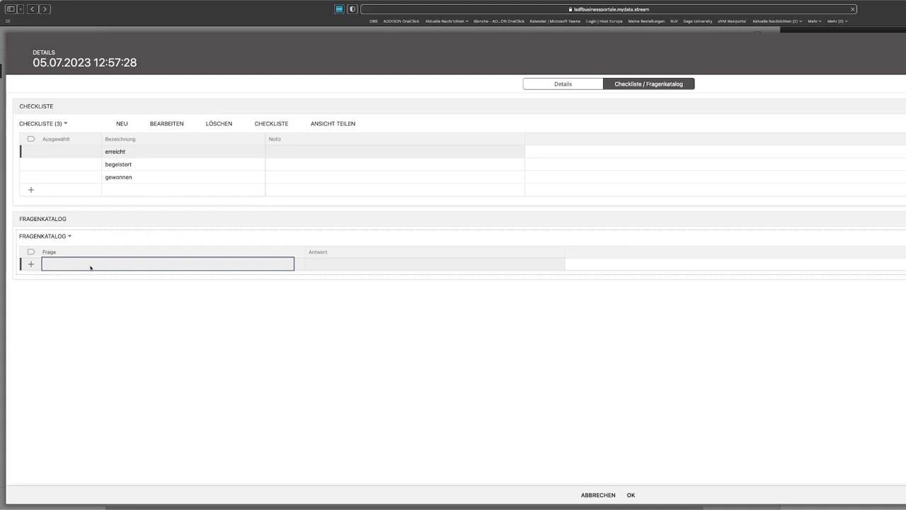
text(d)
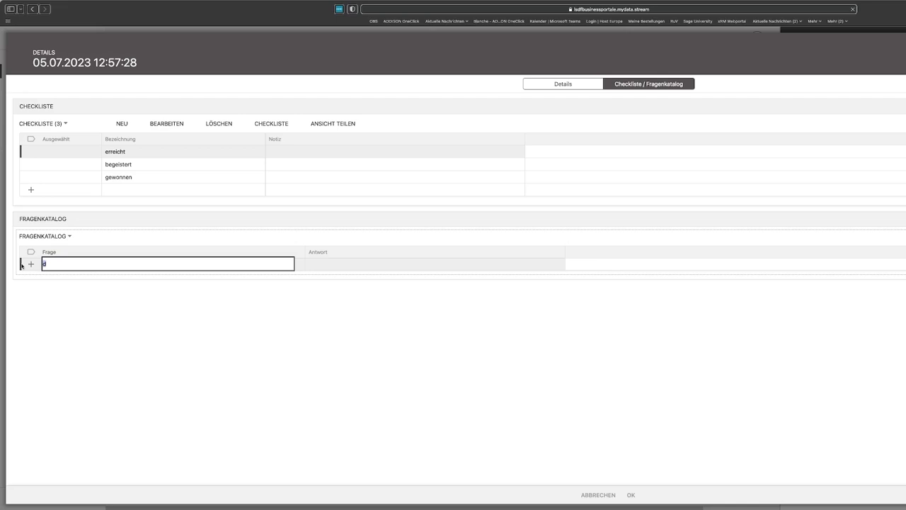
text(Kann man die Stehlampe Claudia auch in grün matt )
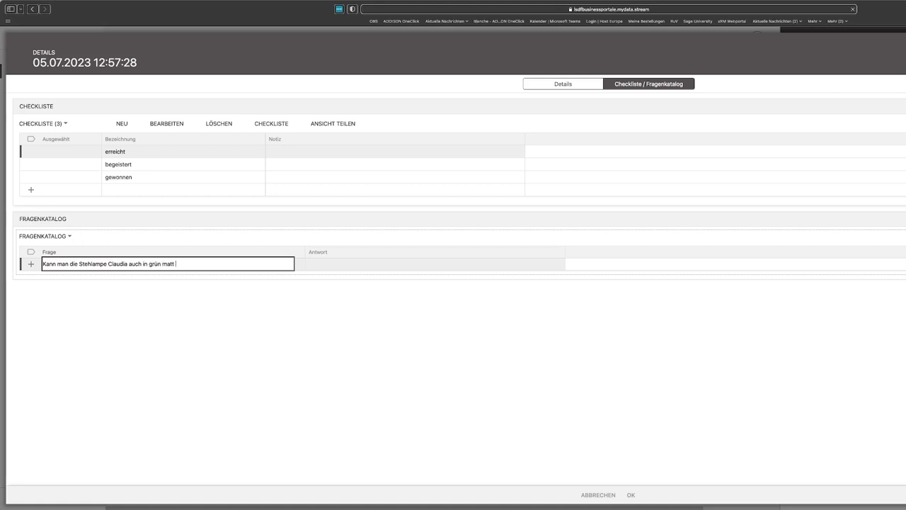
text(lakieren??)
Step: Enter the Antwort "Bitte mt Lieferant klären" for the new question, and confirm the contact from its Details view
key(Tab)
text(Bitte b)
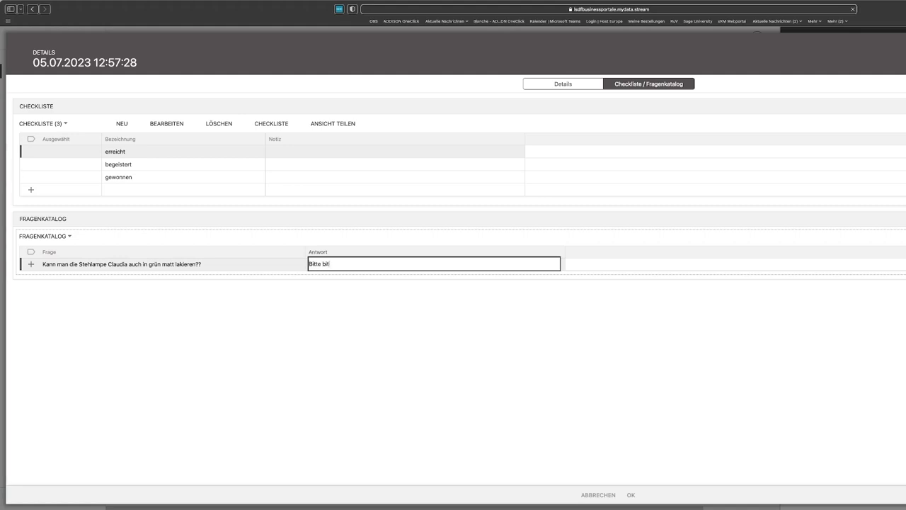
key(BackSpace)
text(mt Lieferant klären)
key(Return)
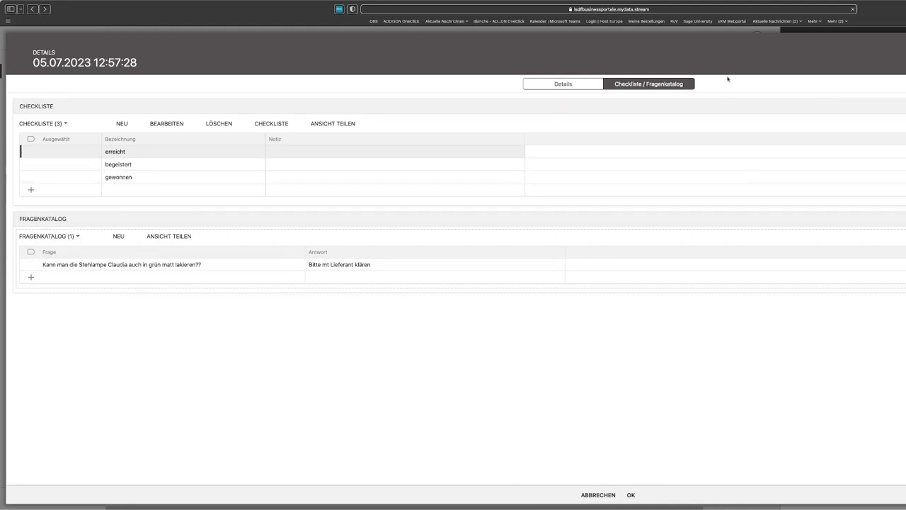
click(549, 84)
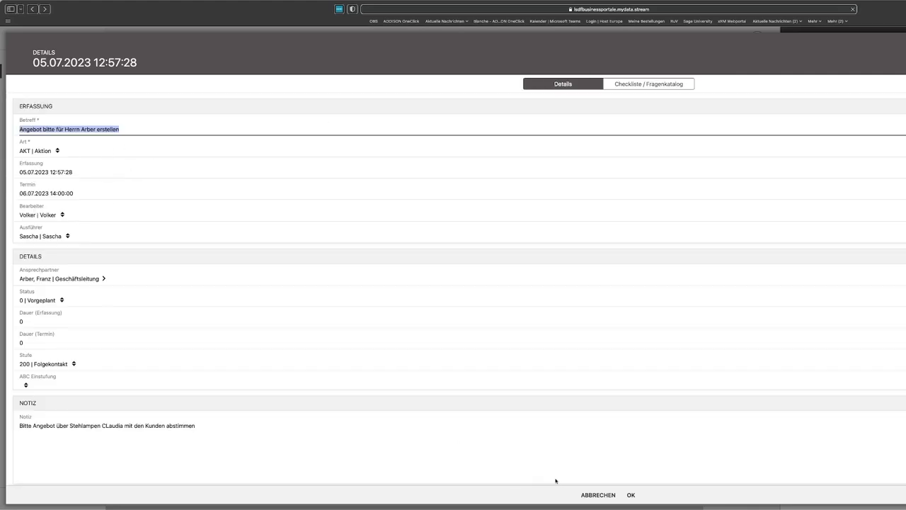
click(630, 495)
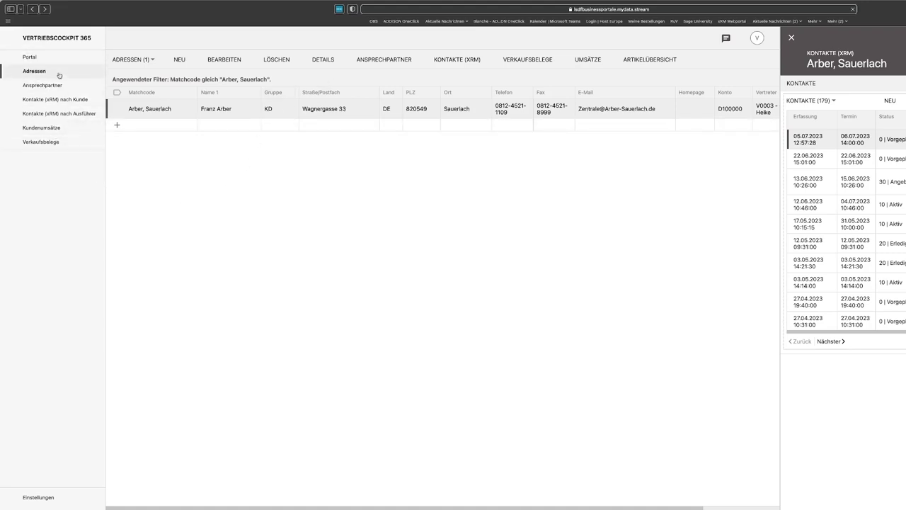
Step: Return to the Desk GmbH portal and reopen Vertriebscockpit 365 from its app list
click(35, 59)
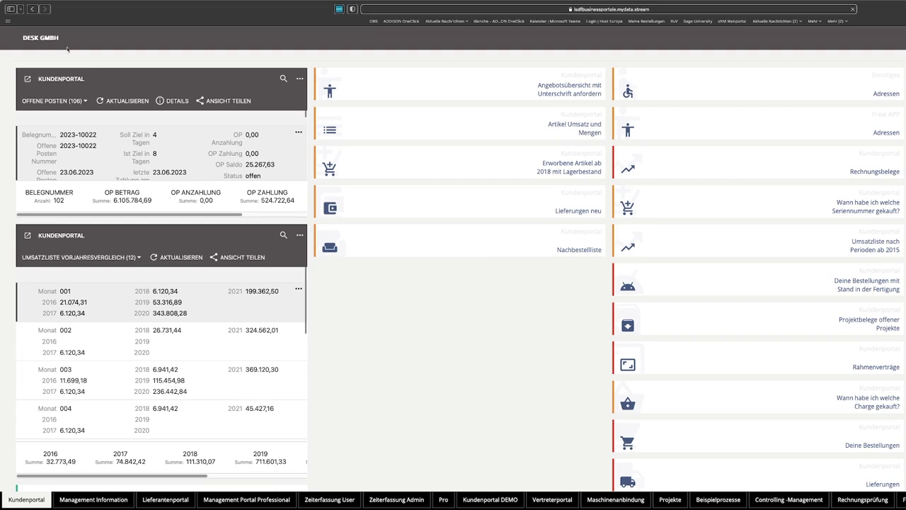
click(10, 39)
scroll(79, 323, down, 5)
scroll(80, 323, down, 10)
click(49, 400)
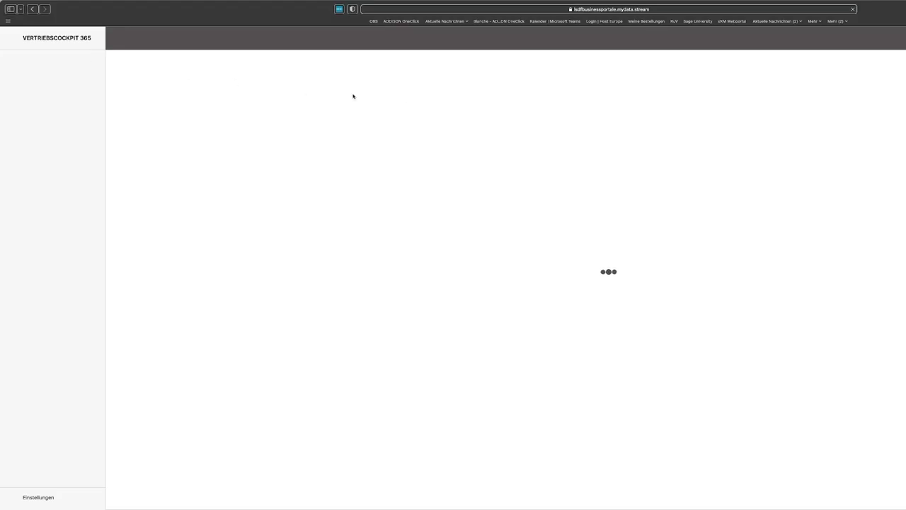